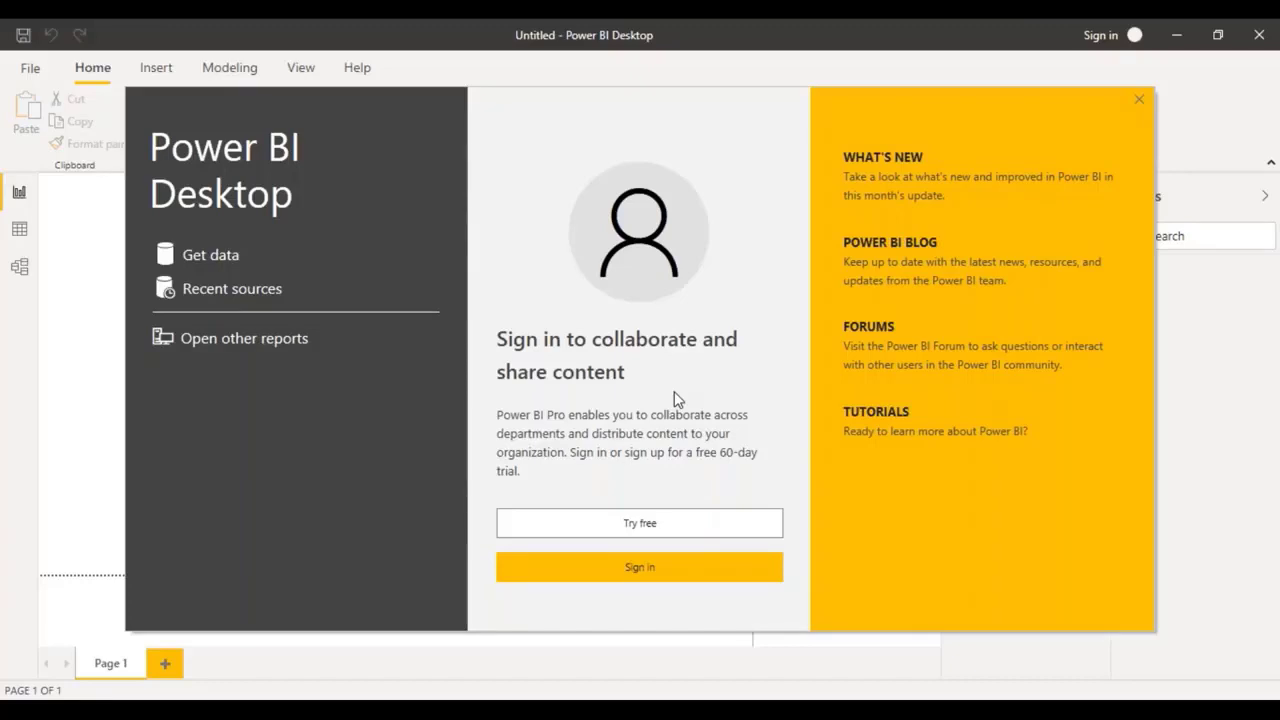
Open the data source list and examine the connectors under File, Database, Power Platform, Online Services and Other, ending on the complete list
click(208, 256)
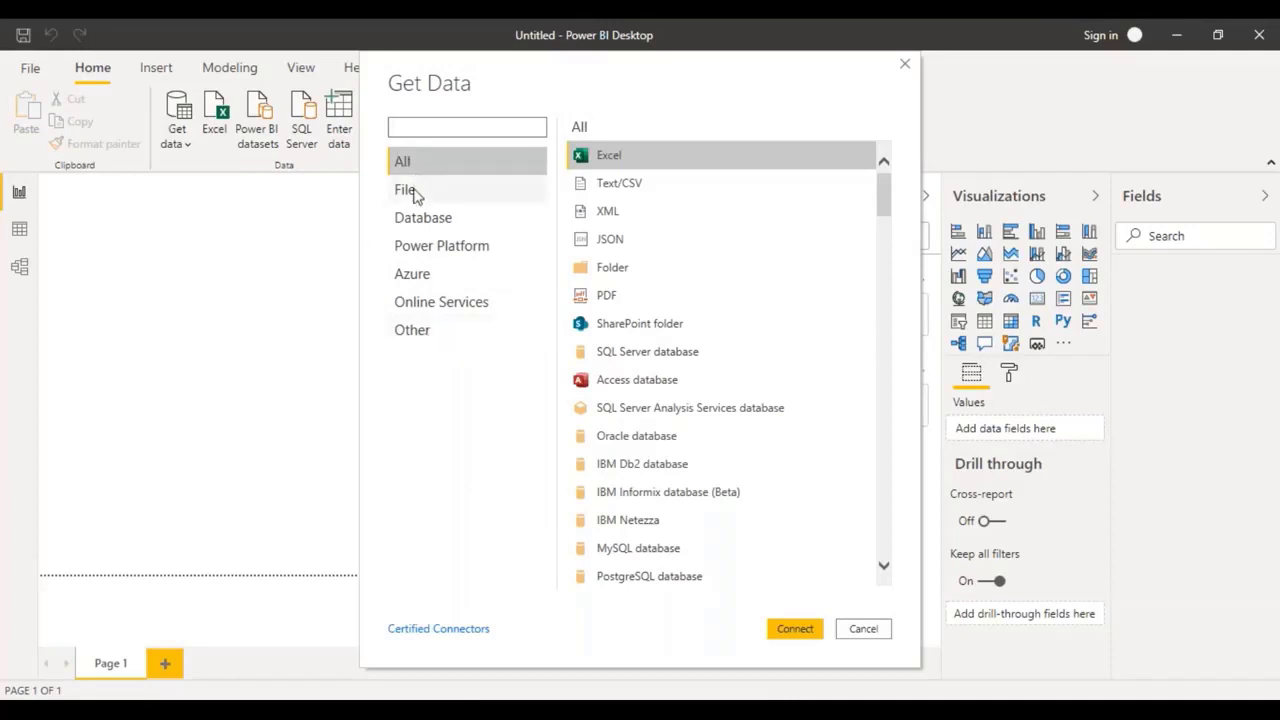
click(438, 127)
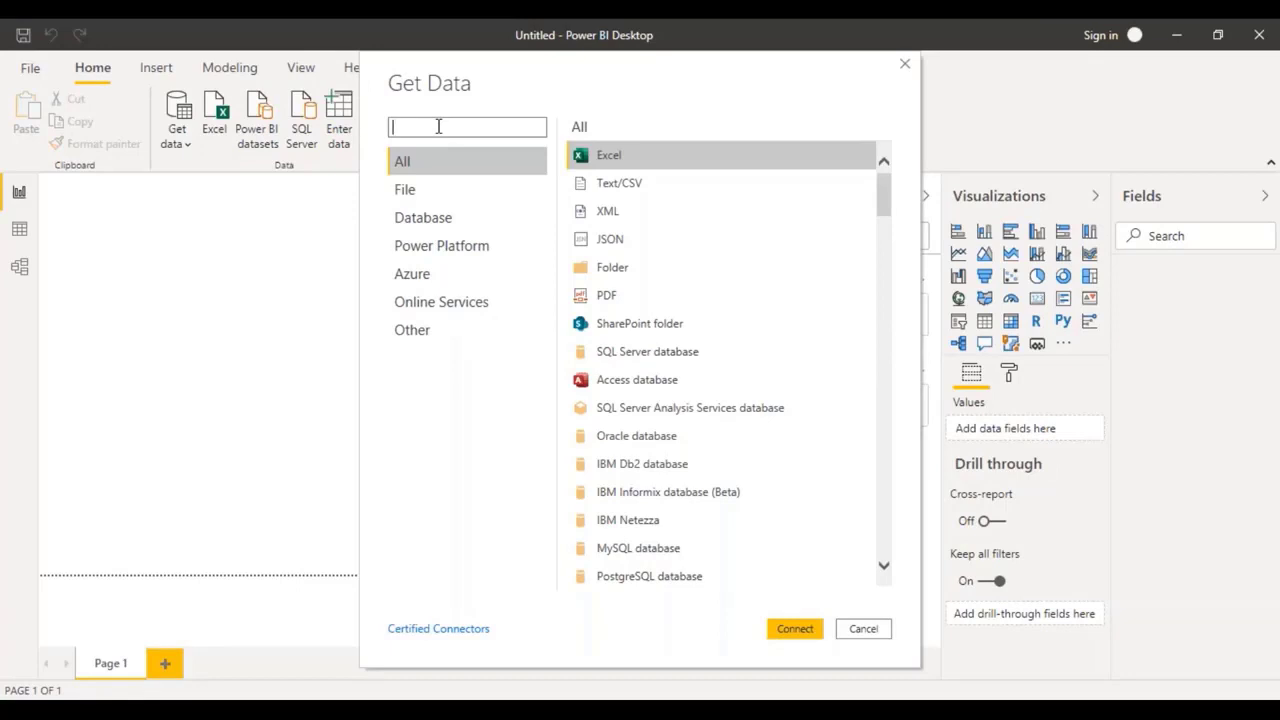
click(421, 199)
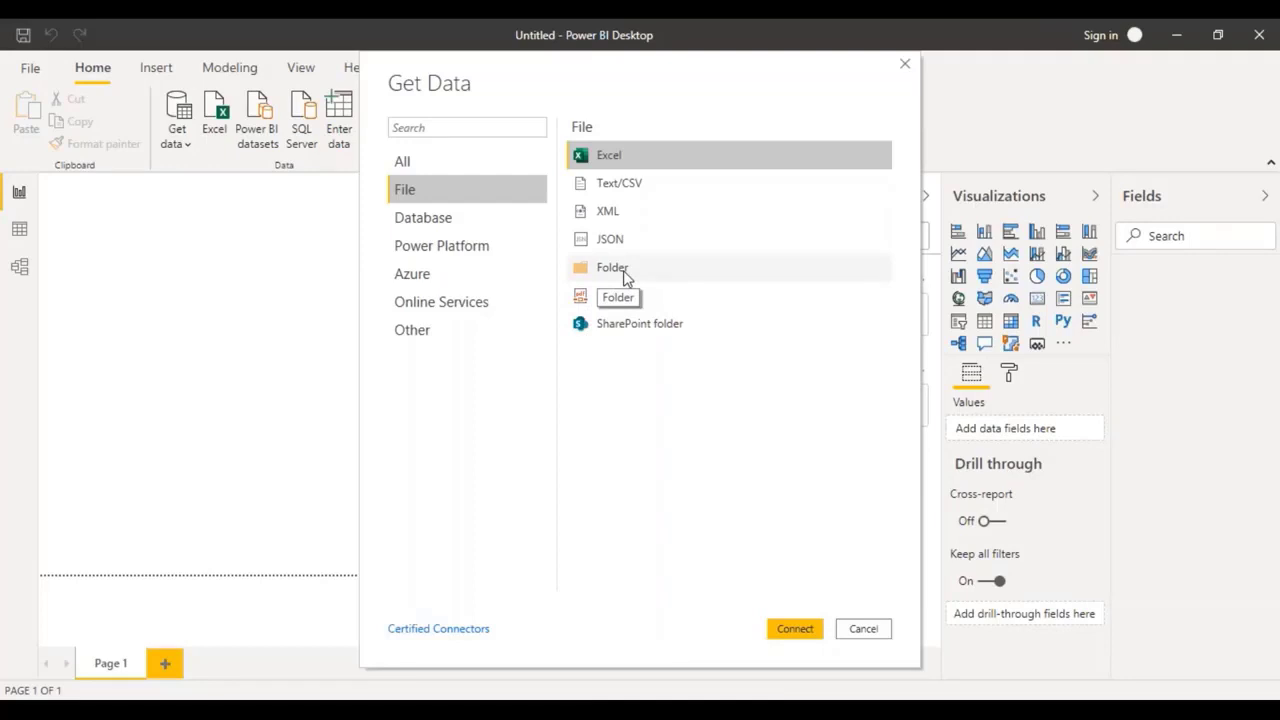
click(442, 222)
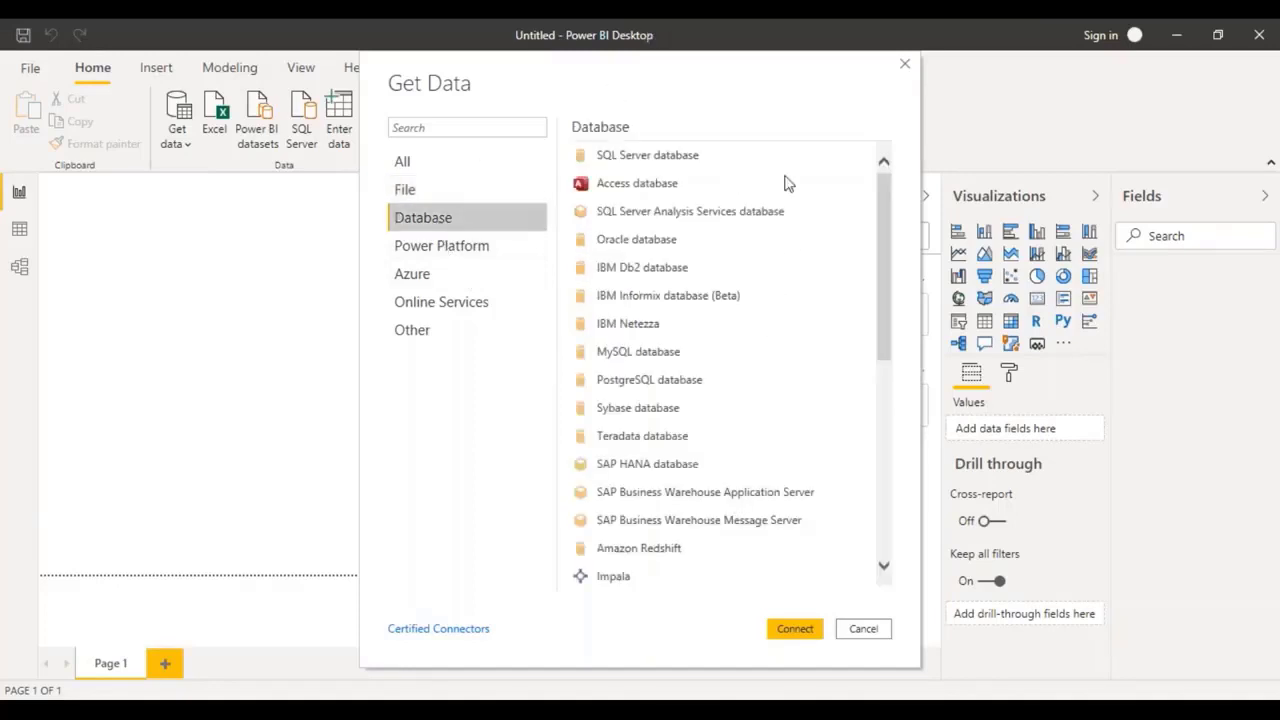
drag(882, 299, 880, 260)
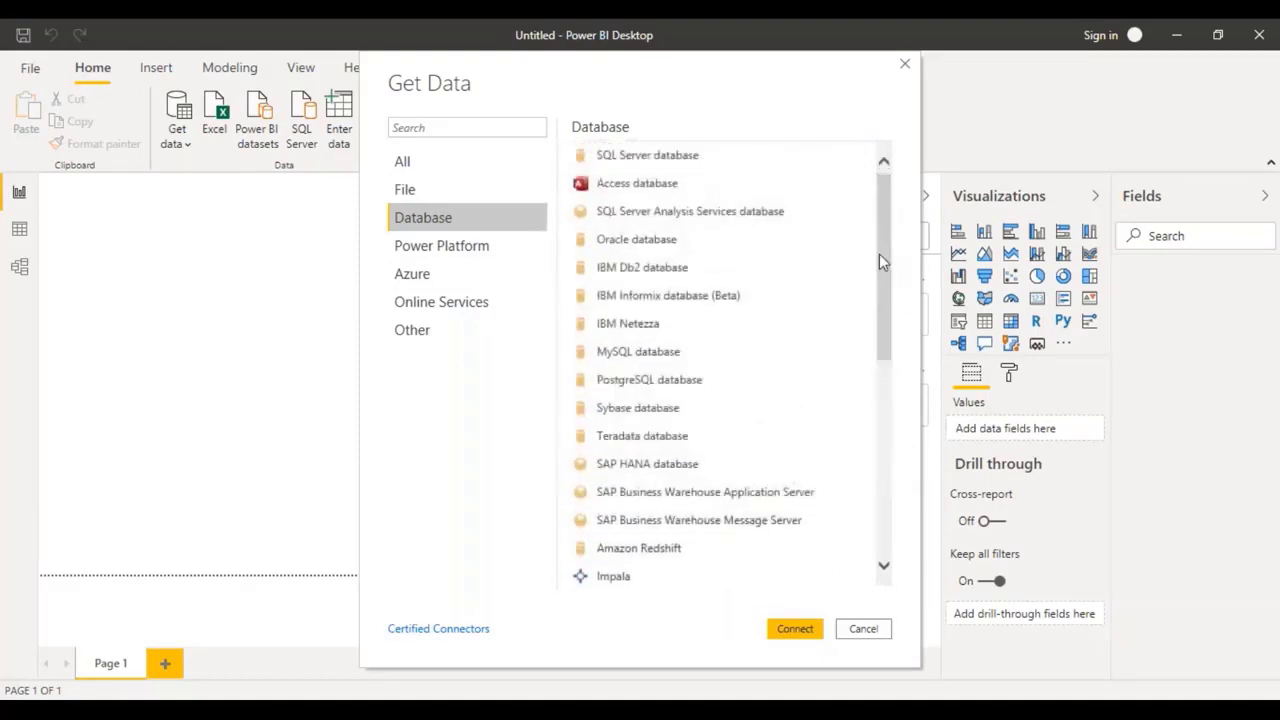
click(461, 253)
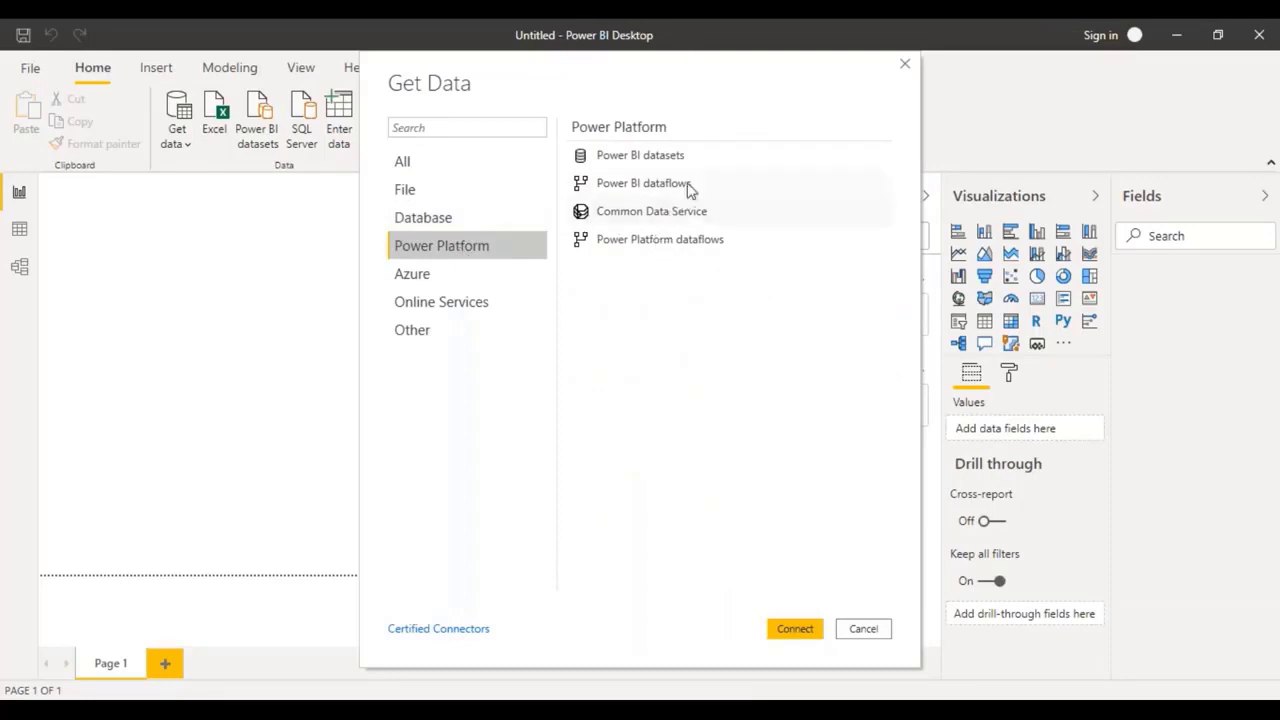
click(449, 305)
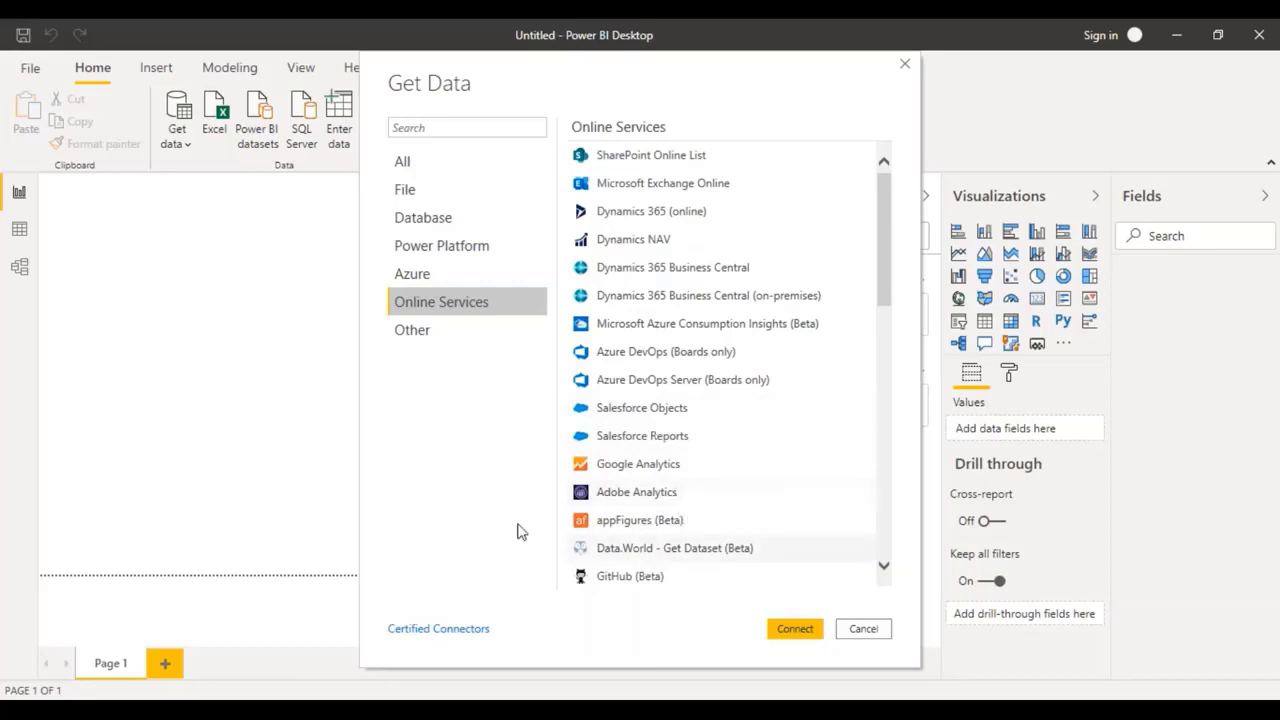
click(418, 333)
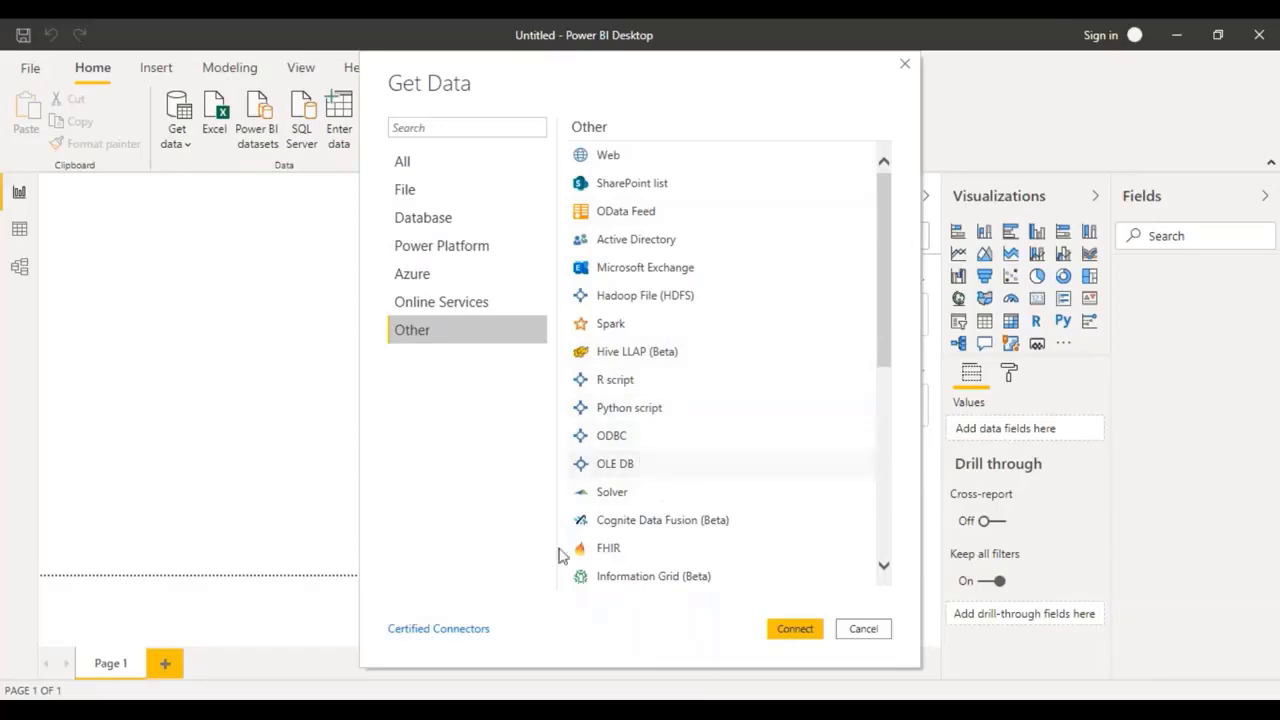
click(431, 170)
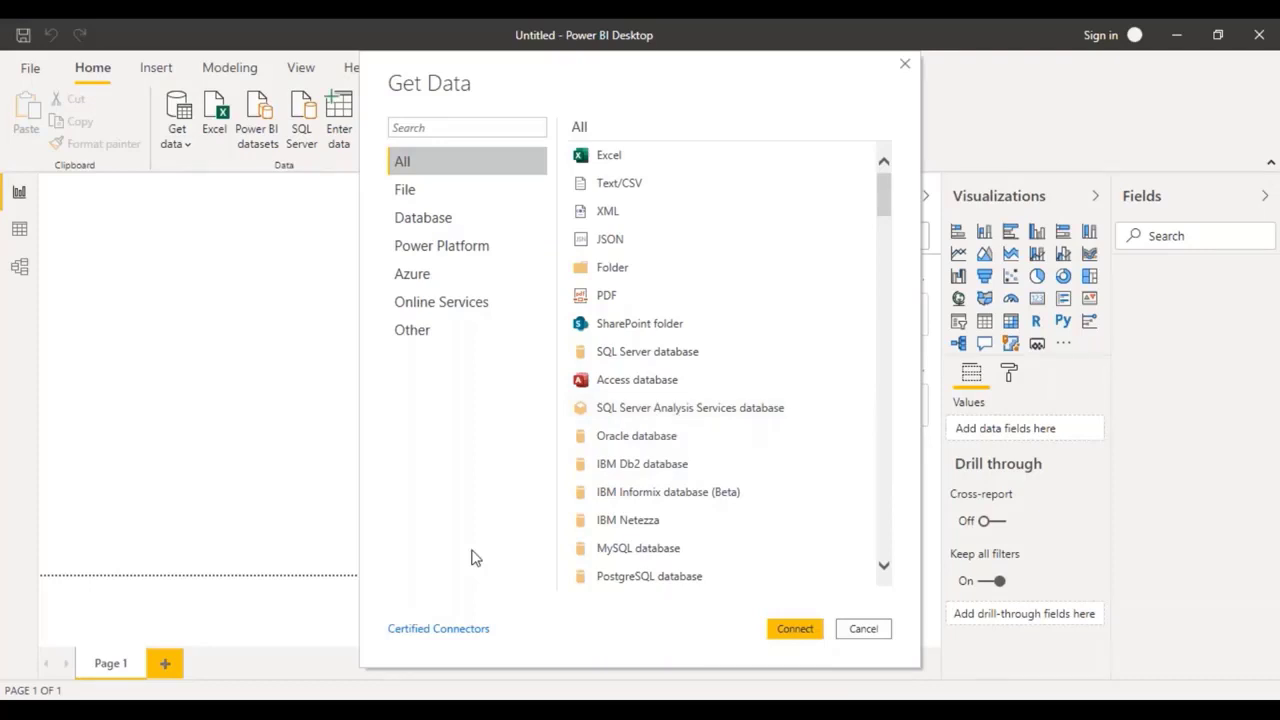
Connect to the Excel workbook Financial Sample in the Downloads folder
double_click(628, 160)
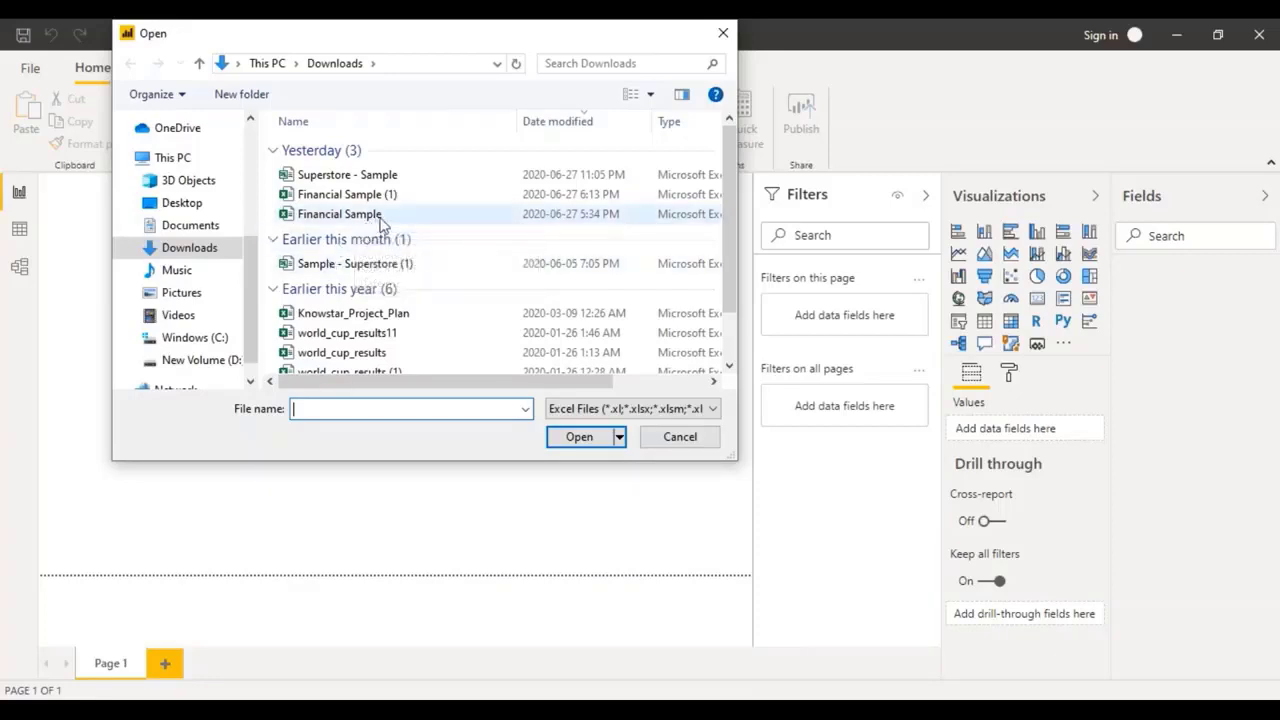
click(380, 215)
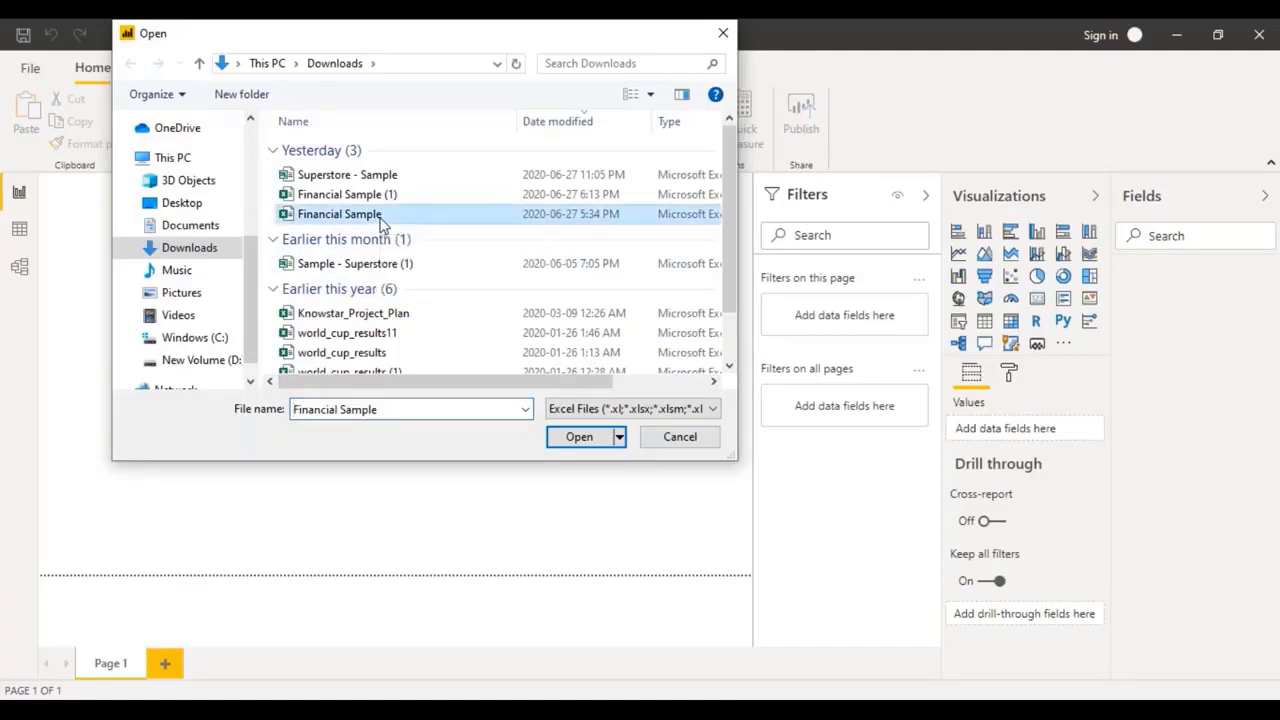
click(586, 444)
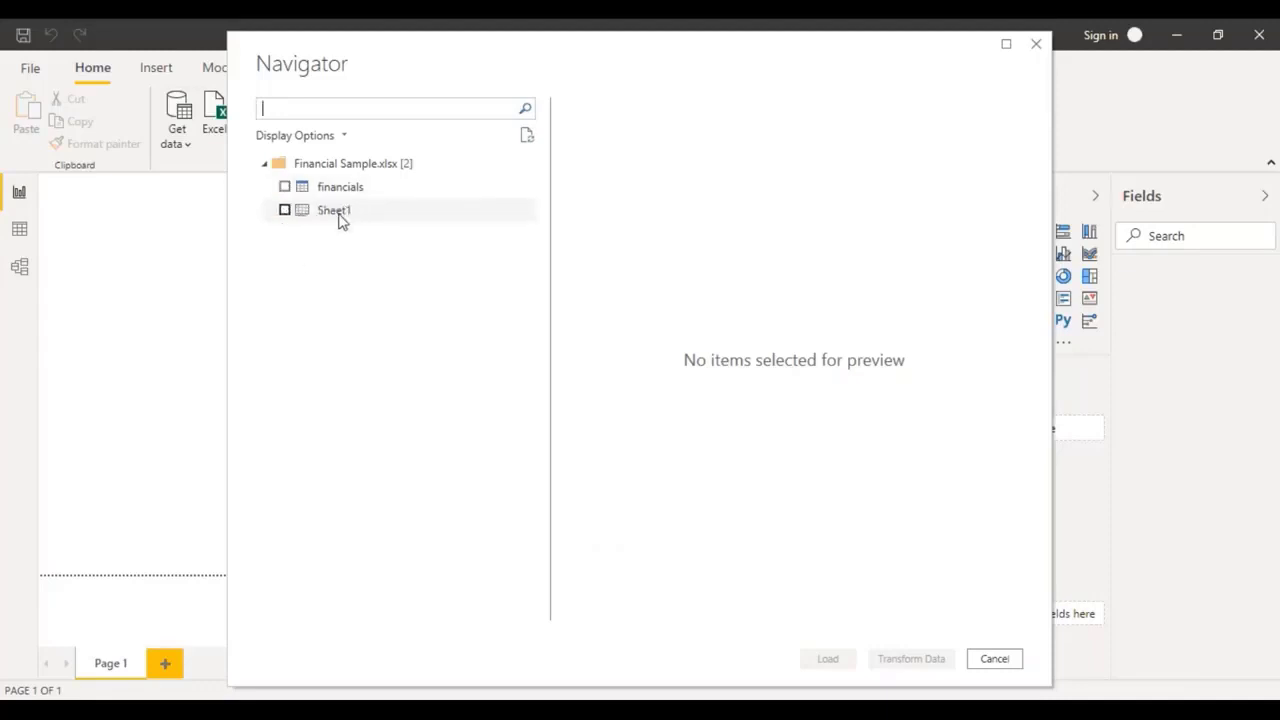
Preview the financials table and Sheet1, and load only the financials table into the report
click(285, 187)
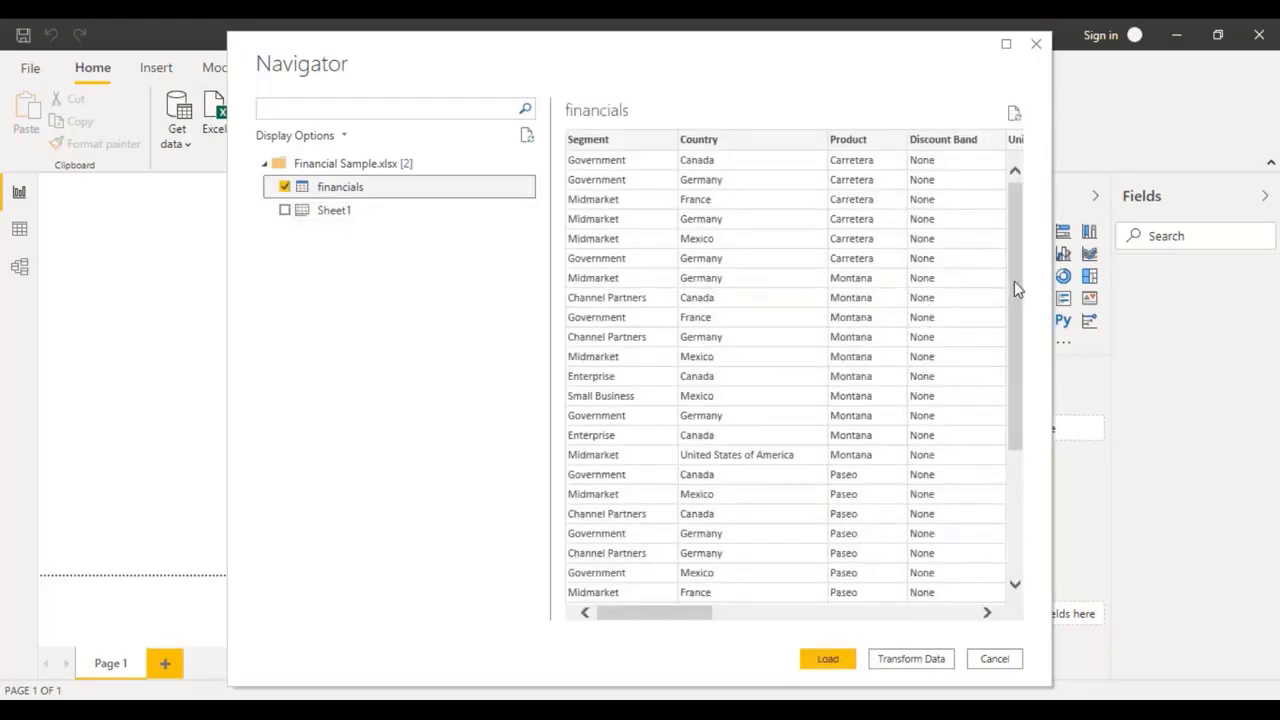
drag(1015, 288, 1043, 263)
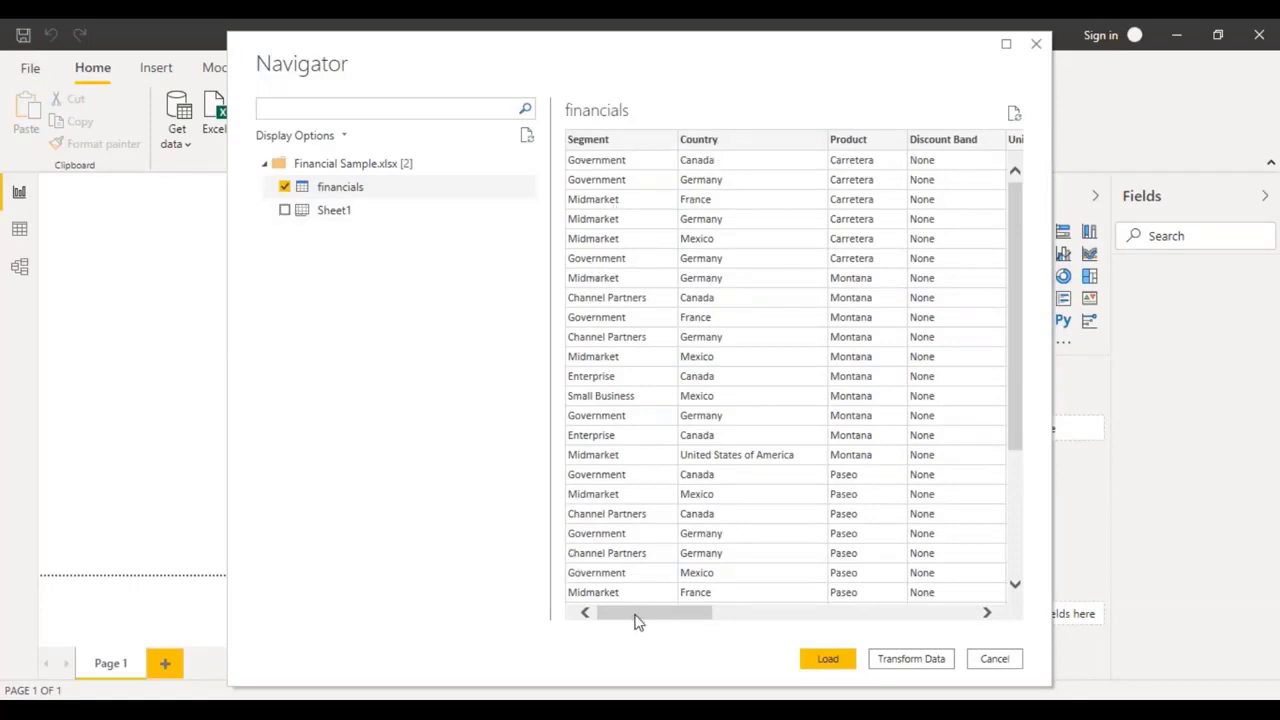
drag(637, 614, 608, 649)
key(Down)
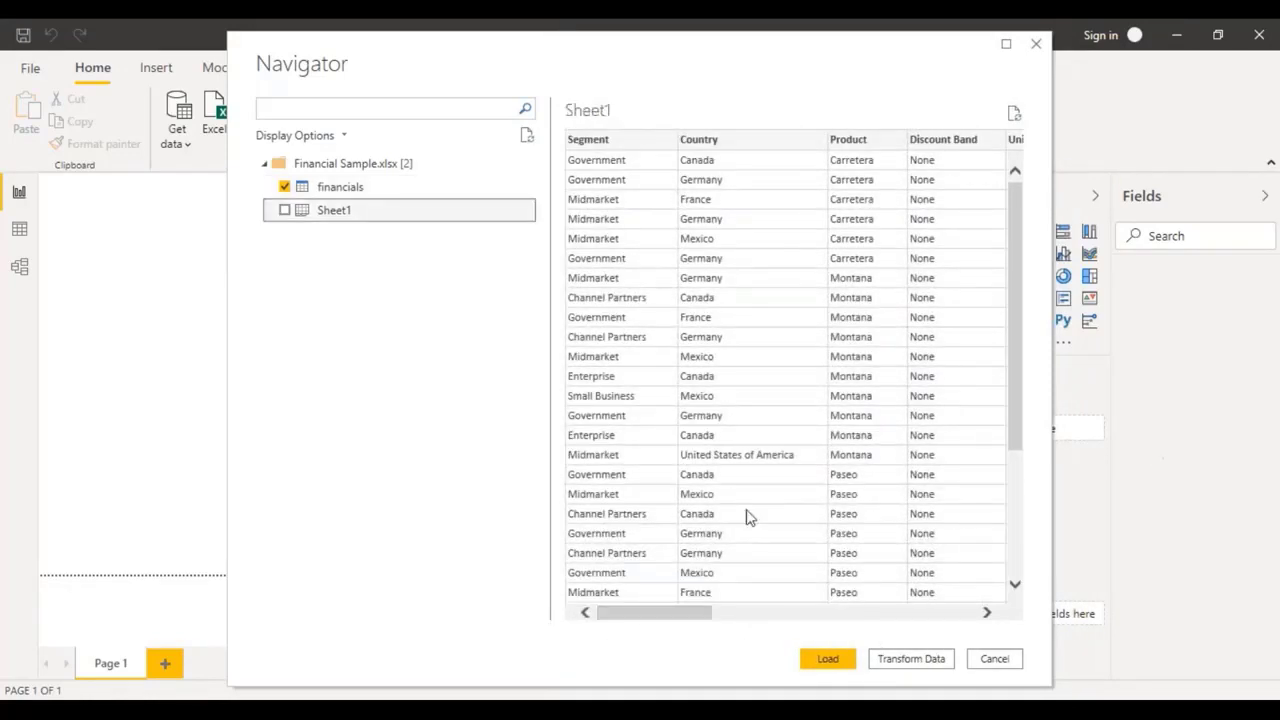
click(891, 663)
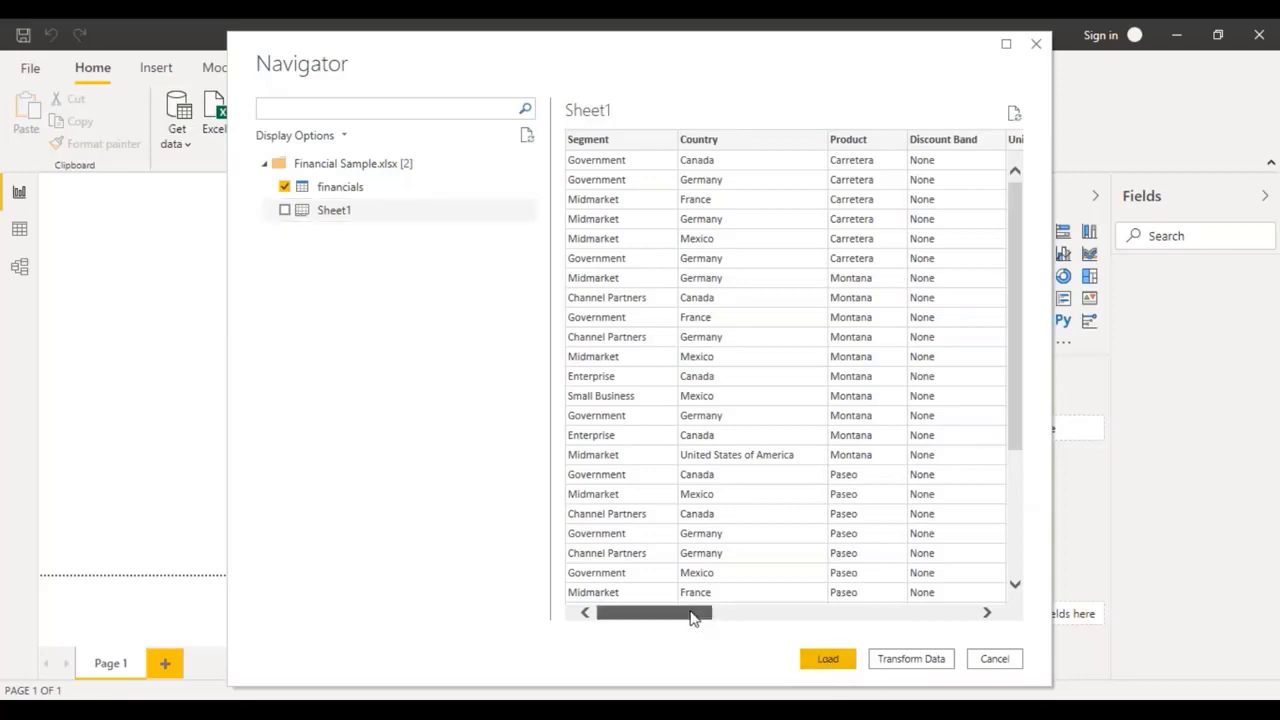
drag(691, 613, 665, 636)
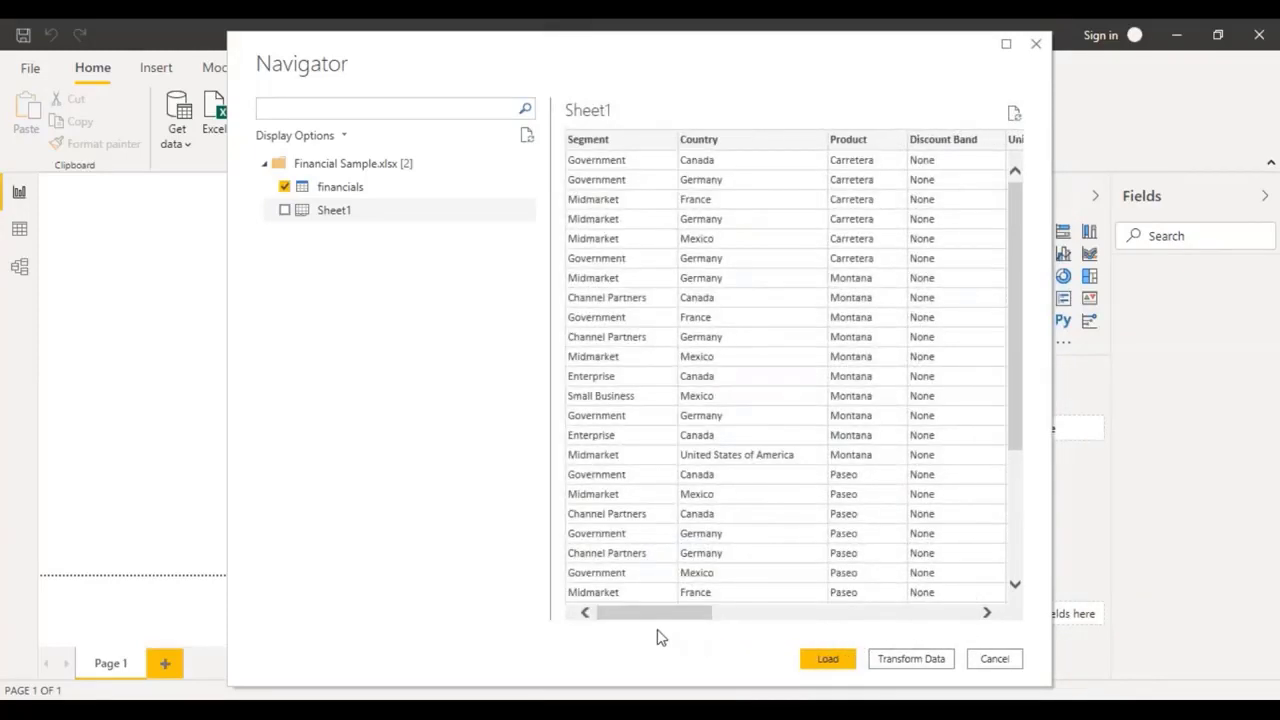
click(829, 660)
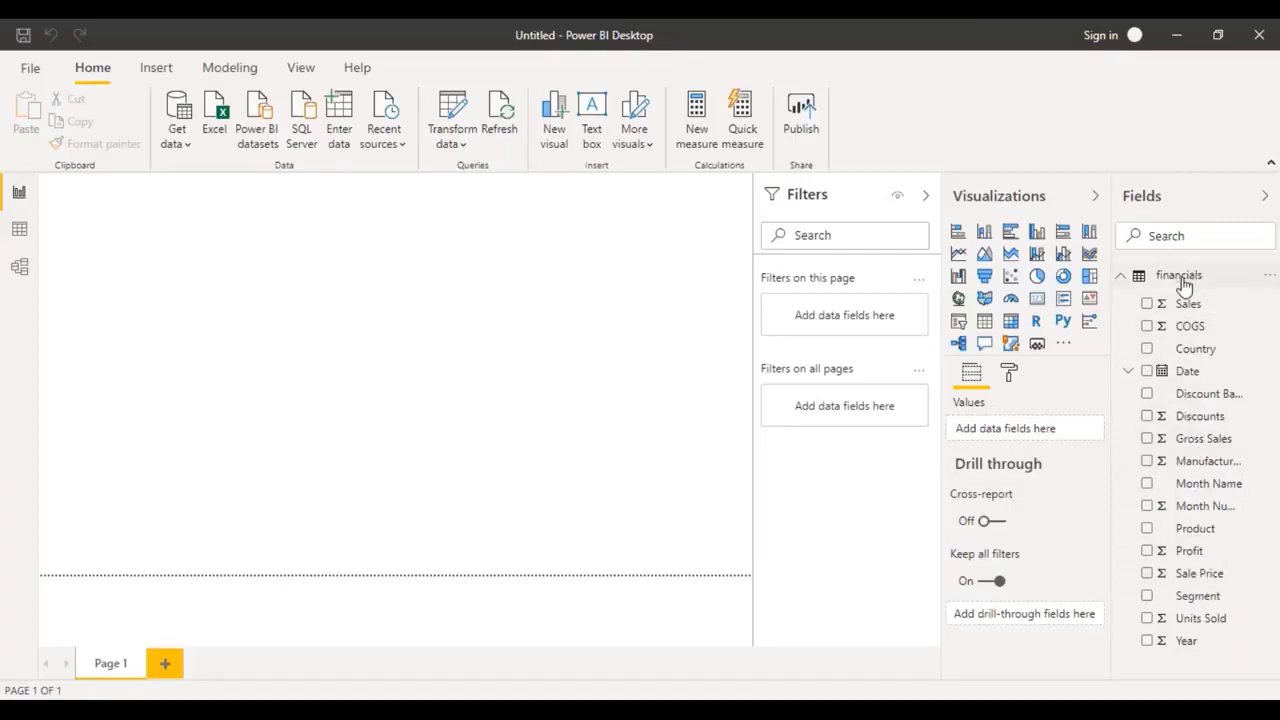
mouse_move(1185, 287)
drag(1185, 383, 1003, 430)
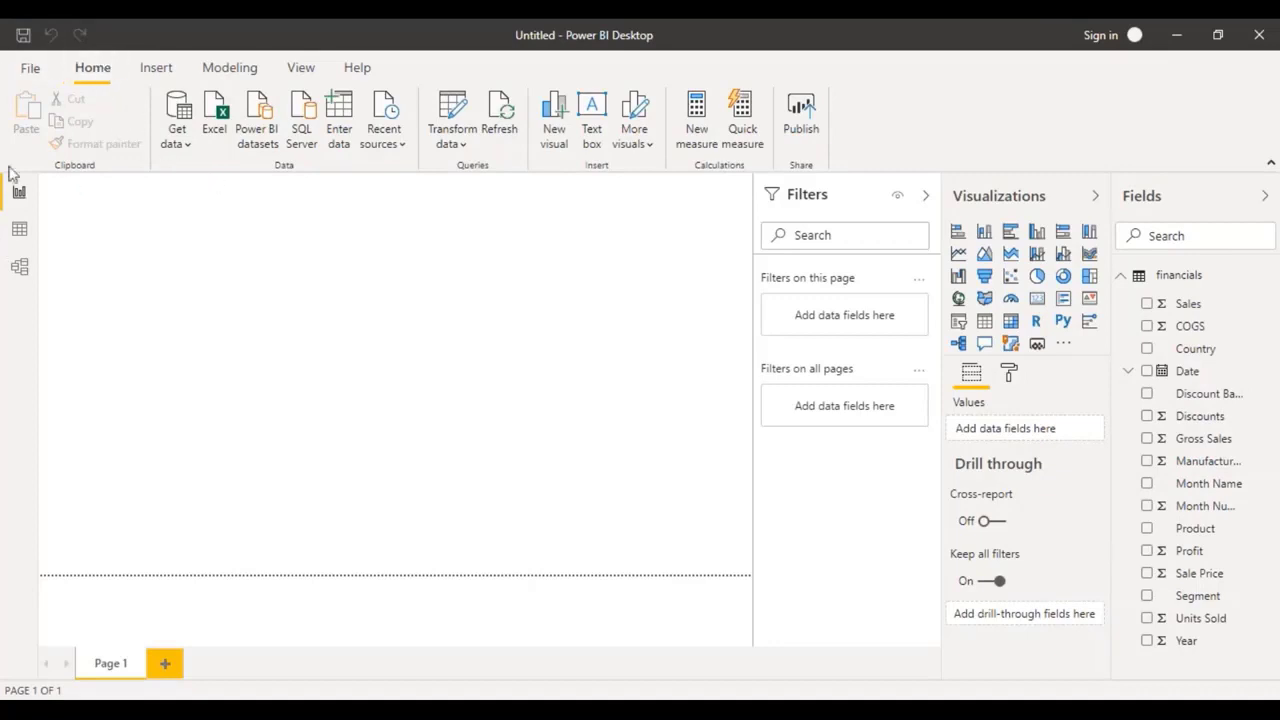
click(185, 148)
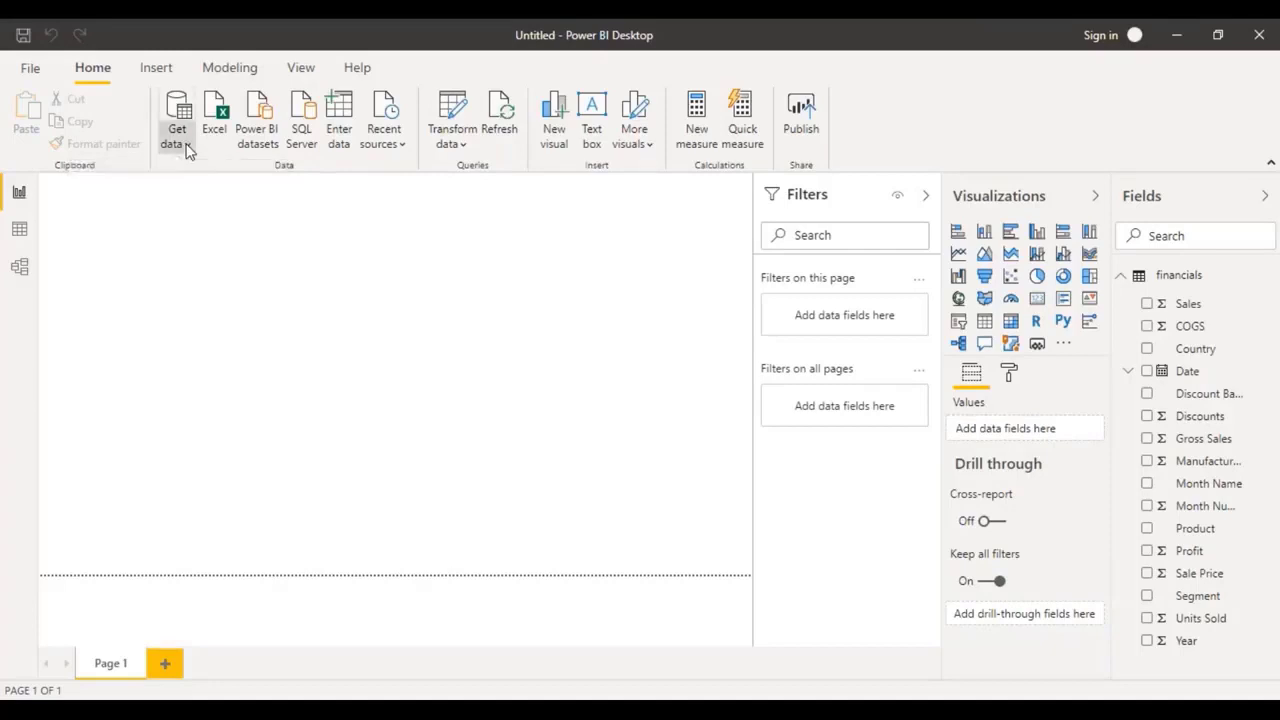
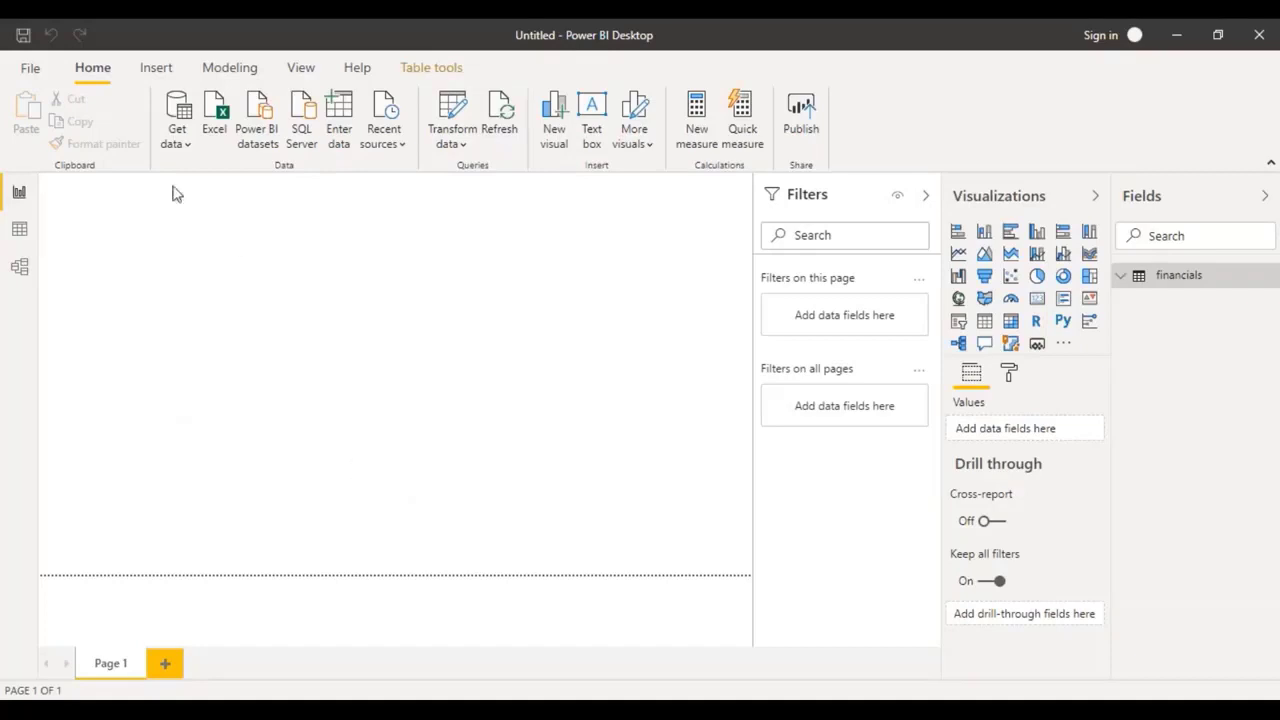
Examine the rows and columns of the financials table in the Data view
click(20, 232)
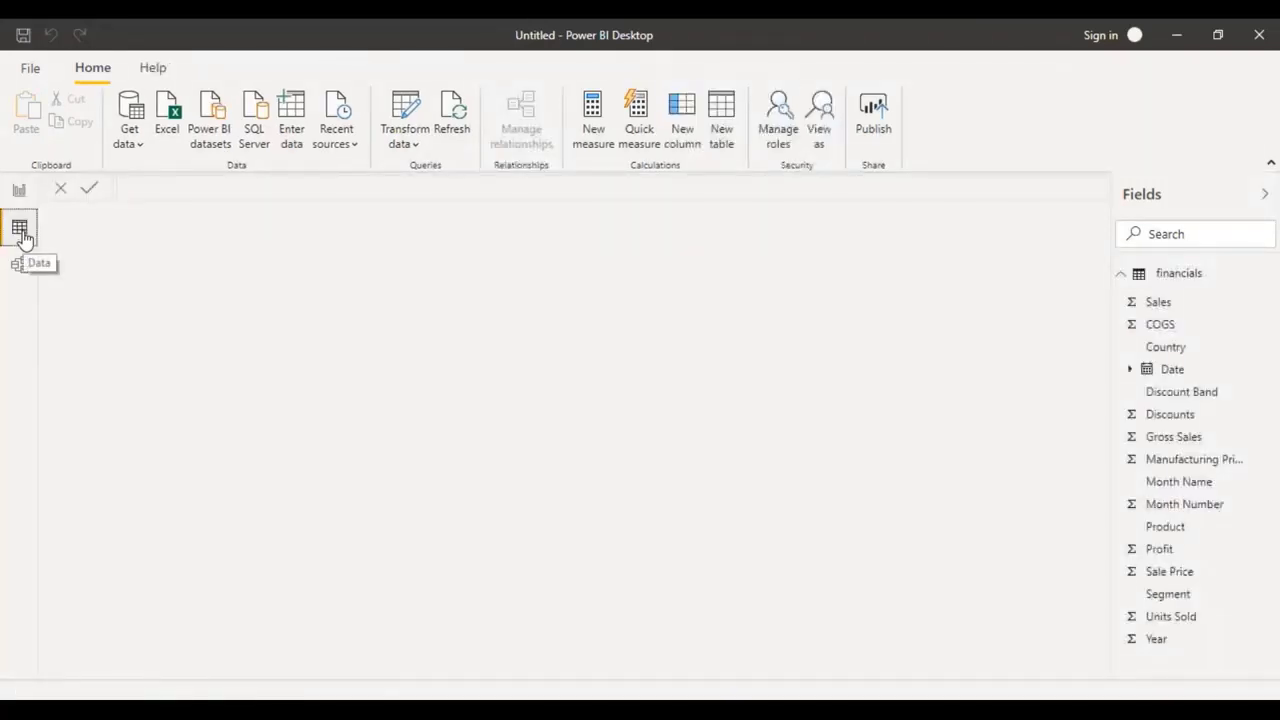
click(1207, 285)
click(1180, 273)
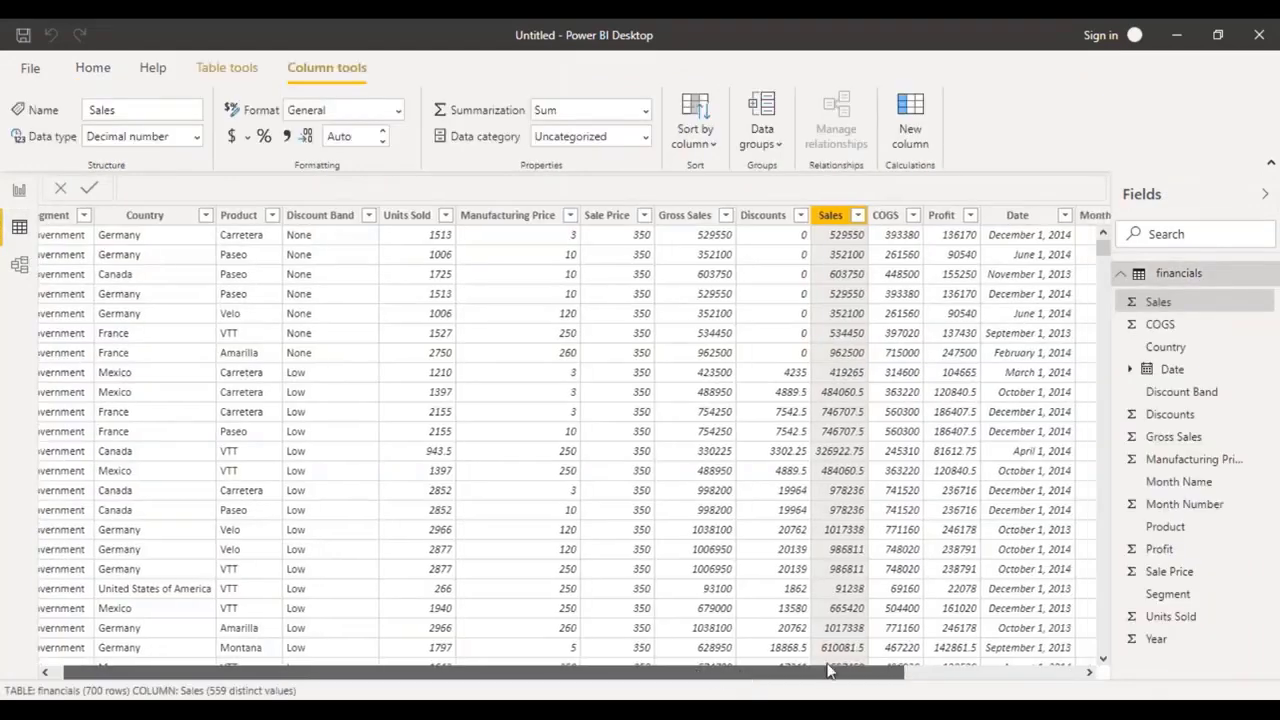
drag(657, 674, 637, 698)
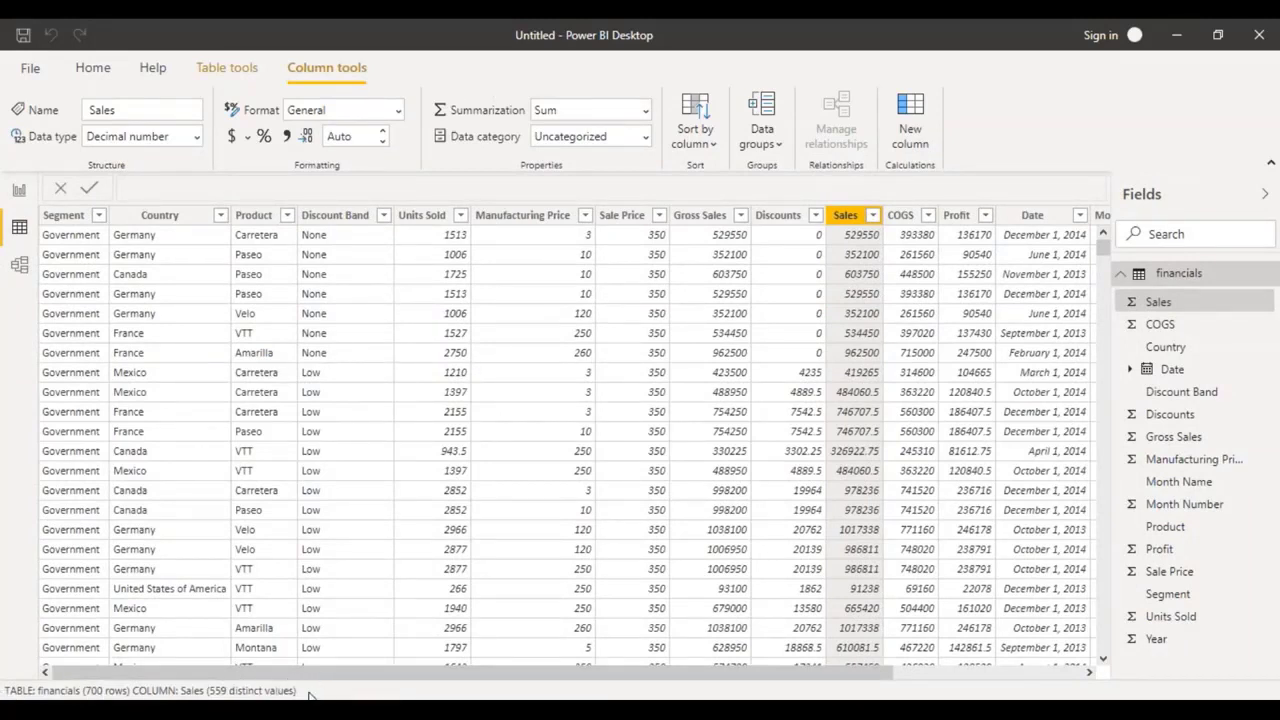
drag(533, 682, 483, 690)
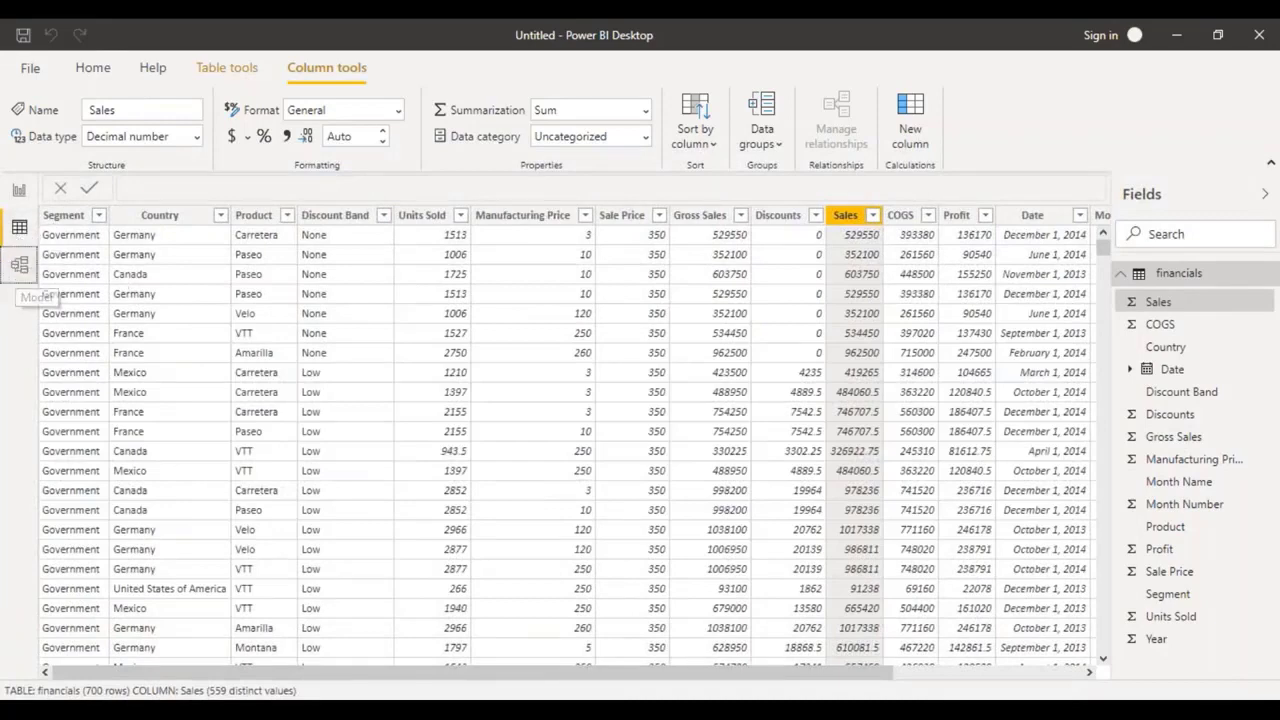
Move the financials table slightly to the right in the Model view, and return to the Report view
click(19, 265)
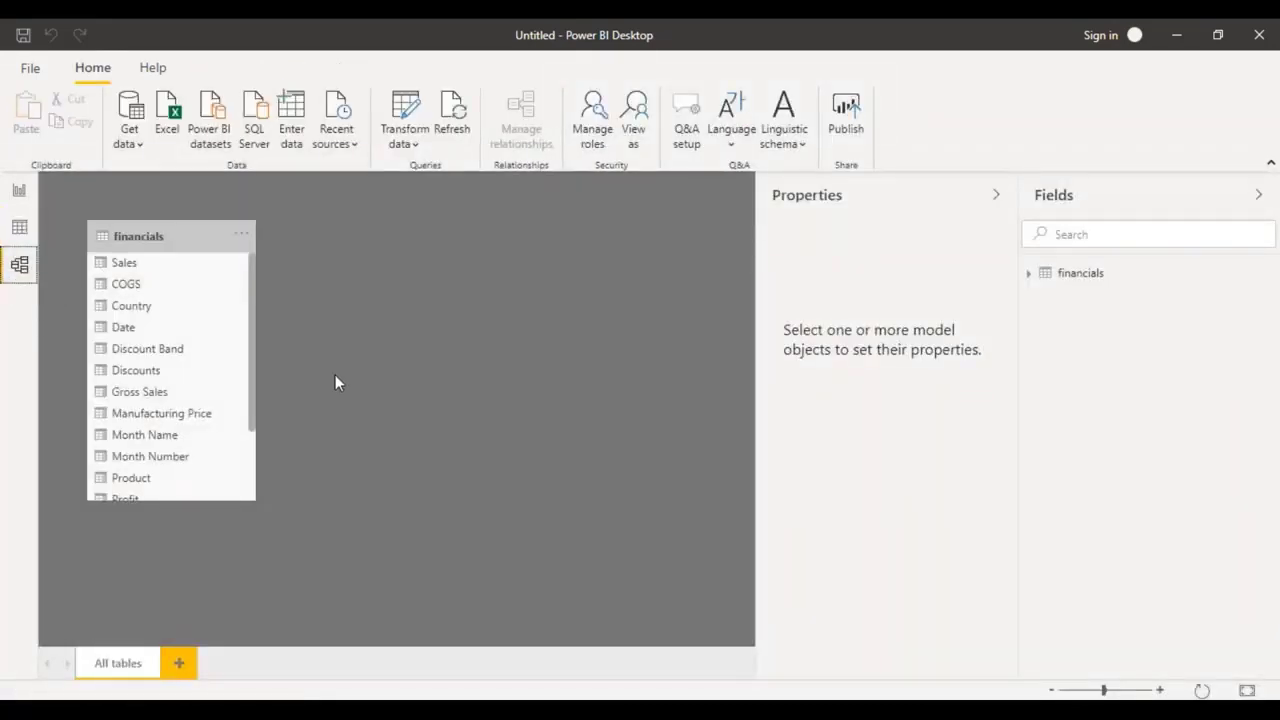
drag(189, 236, 244, 233)
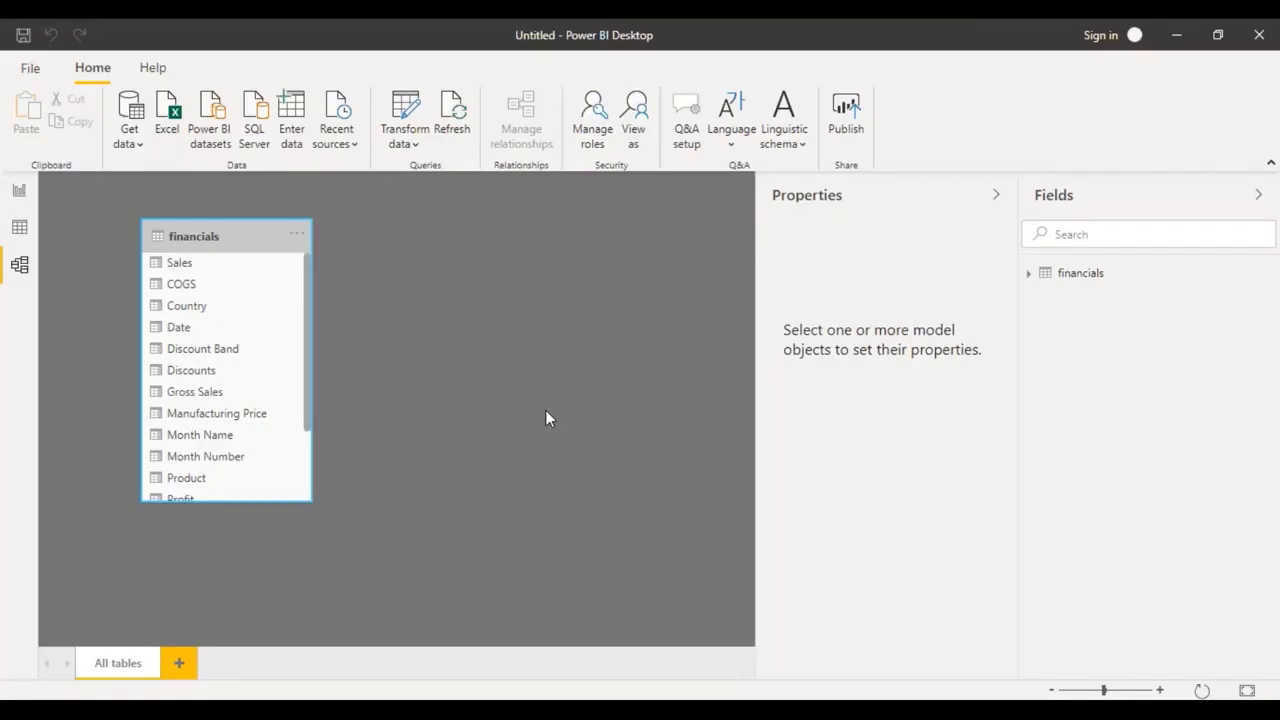
click(19, 190)
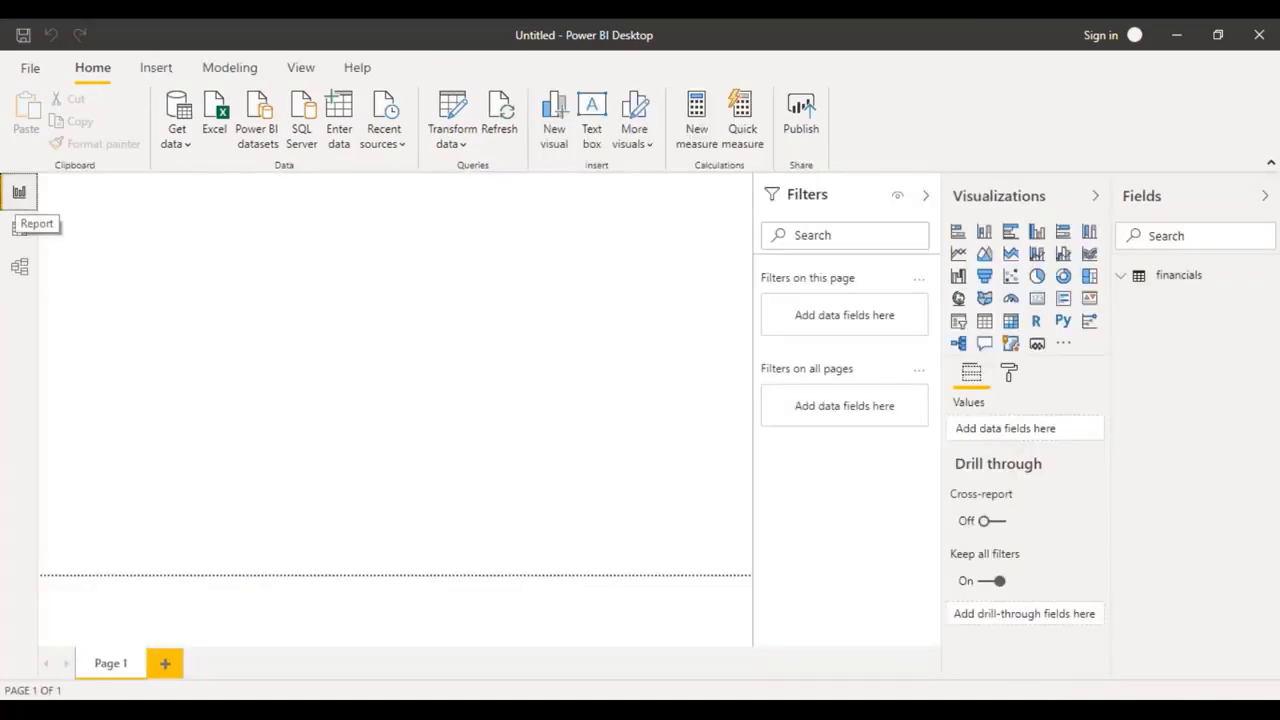
Add the Product field from financials as a table visual near the report page's upper-left corner and enlarge its frame
click(1122, 280)
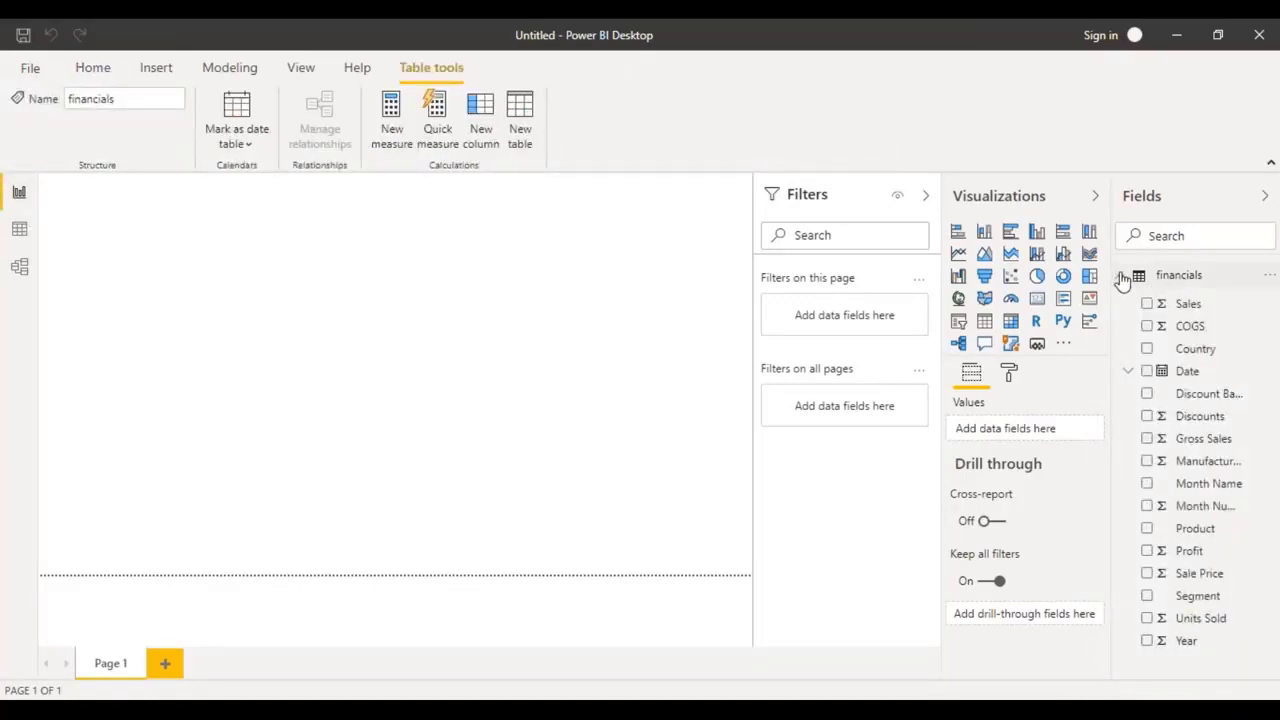
click(96, 67)
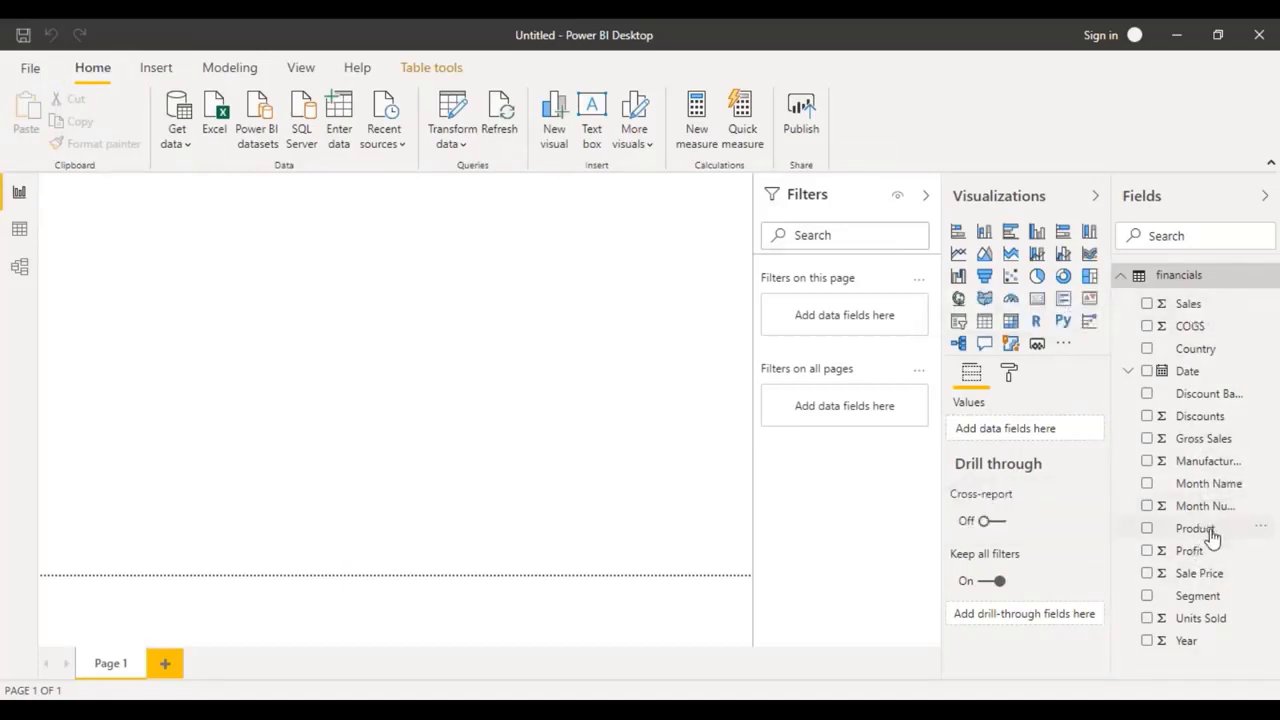
drag(1211, 538, 143, 287)
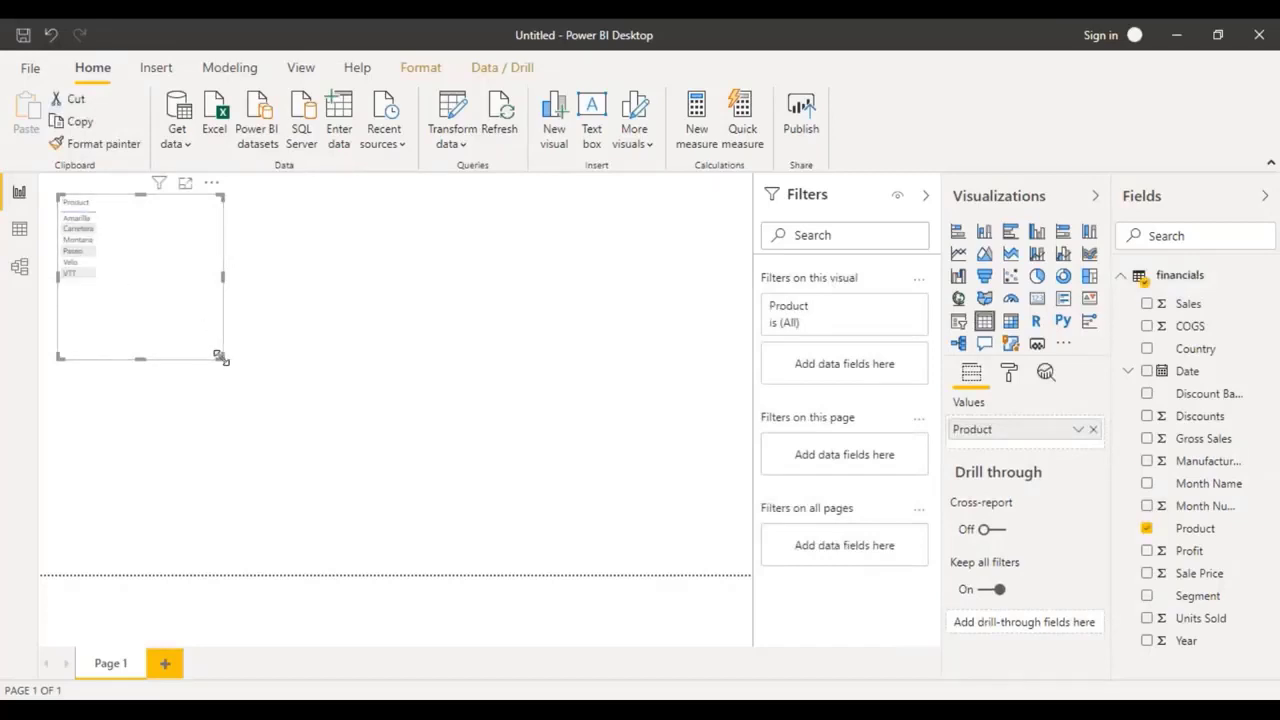
drag(222, 358, 394, 555)
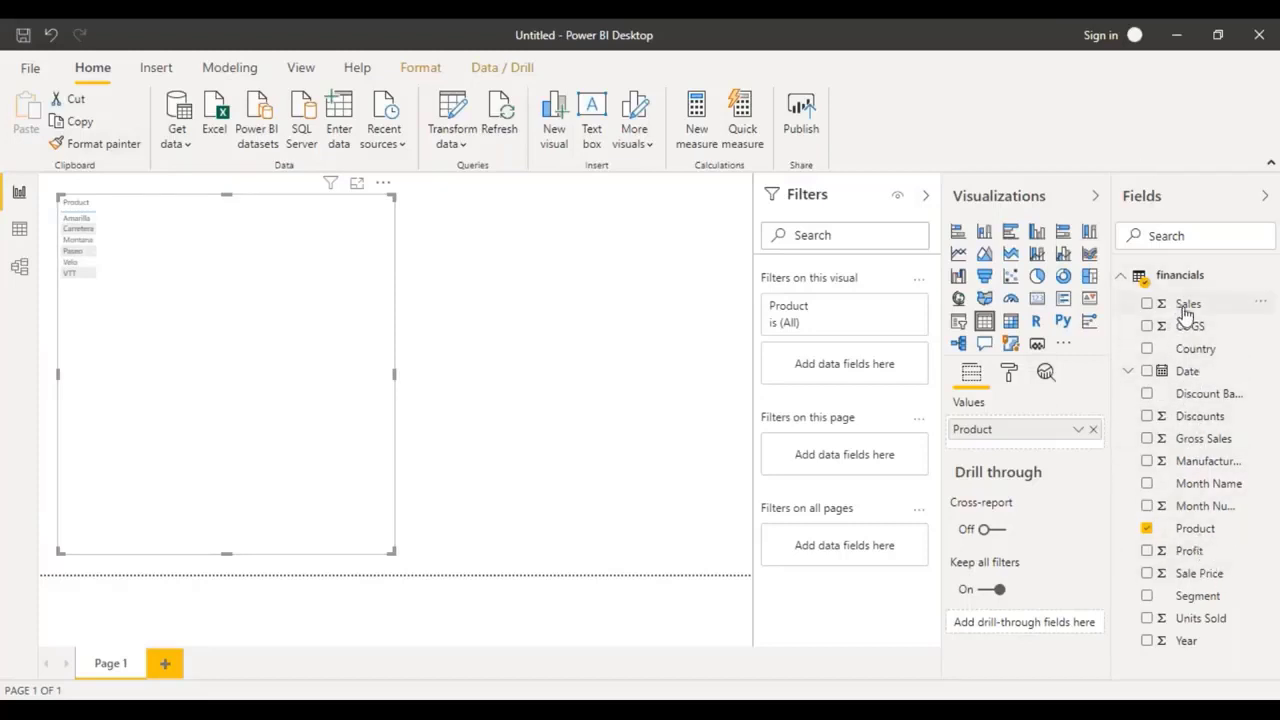
Add the Sales field to the Product table and shrink the visual's frame to fit its data
drag(1185, 314, 236, 252)
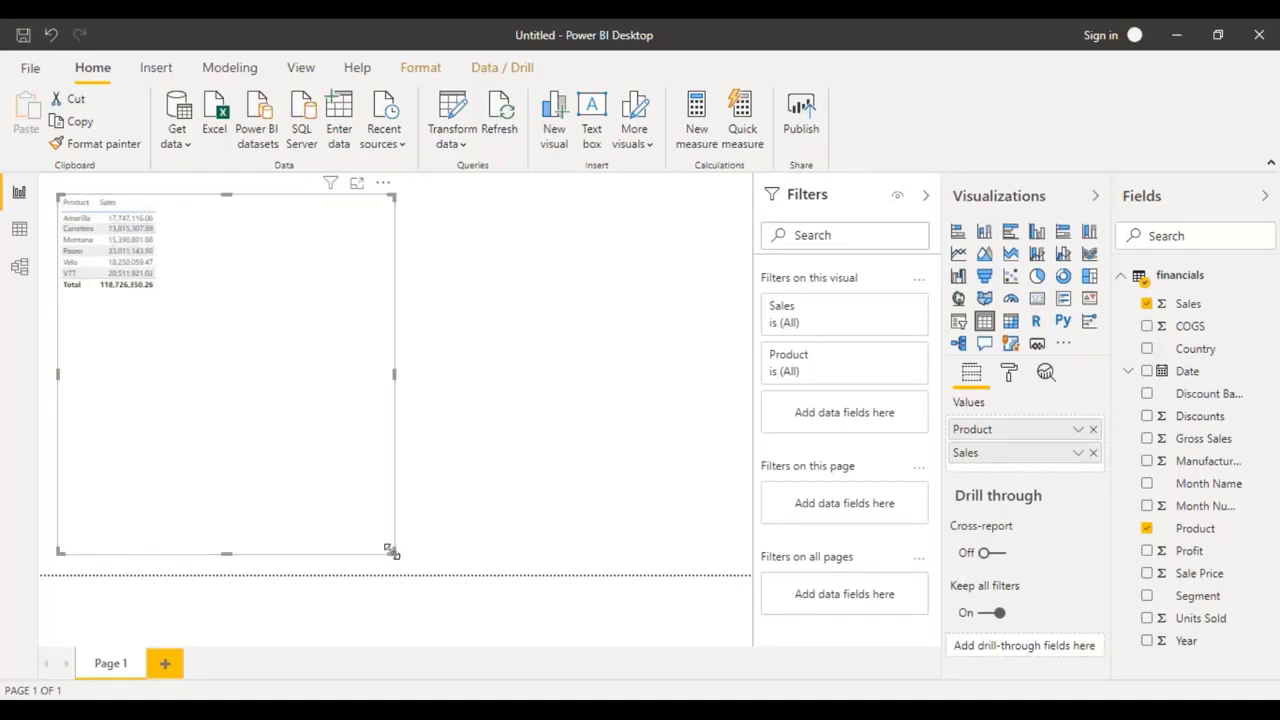
drag(394, 551, 188, 323)
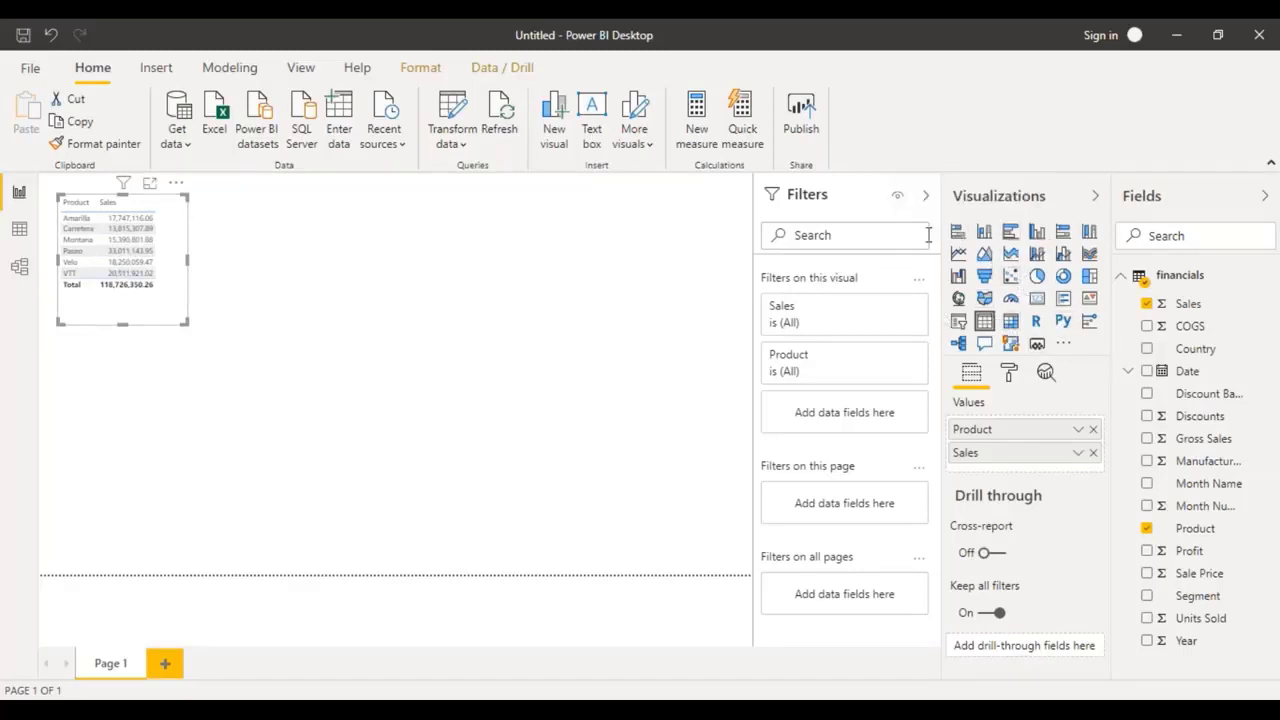
click(686, 332)
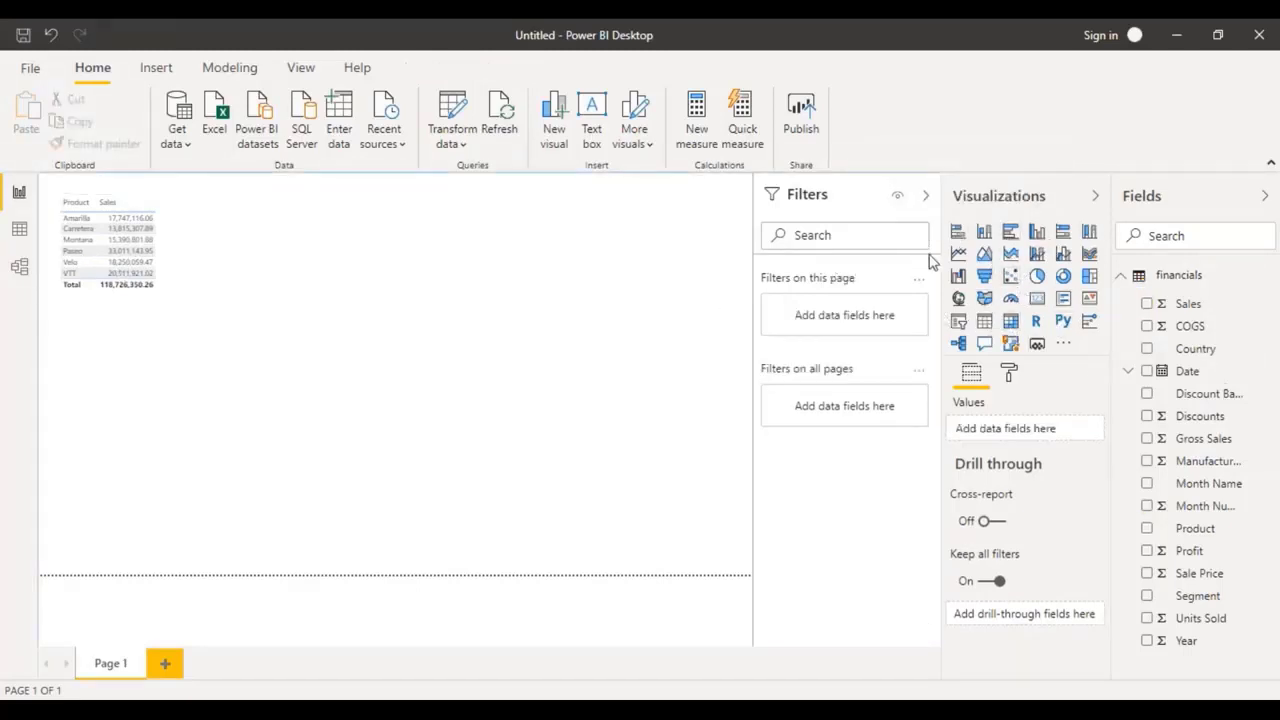
Convert the Product and Sales table into a stacked column chart and delete the empty bar chart below it
click(984, 231)
click(986, 232)
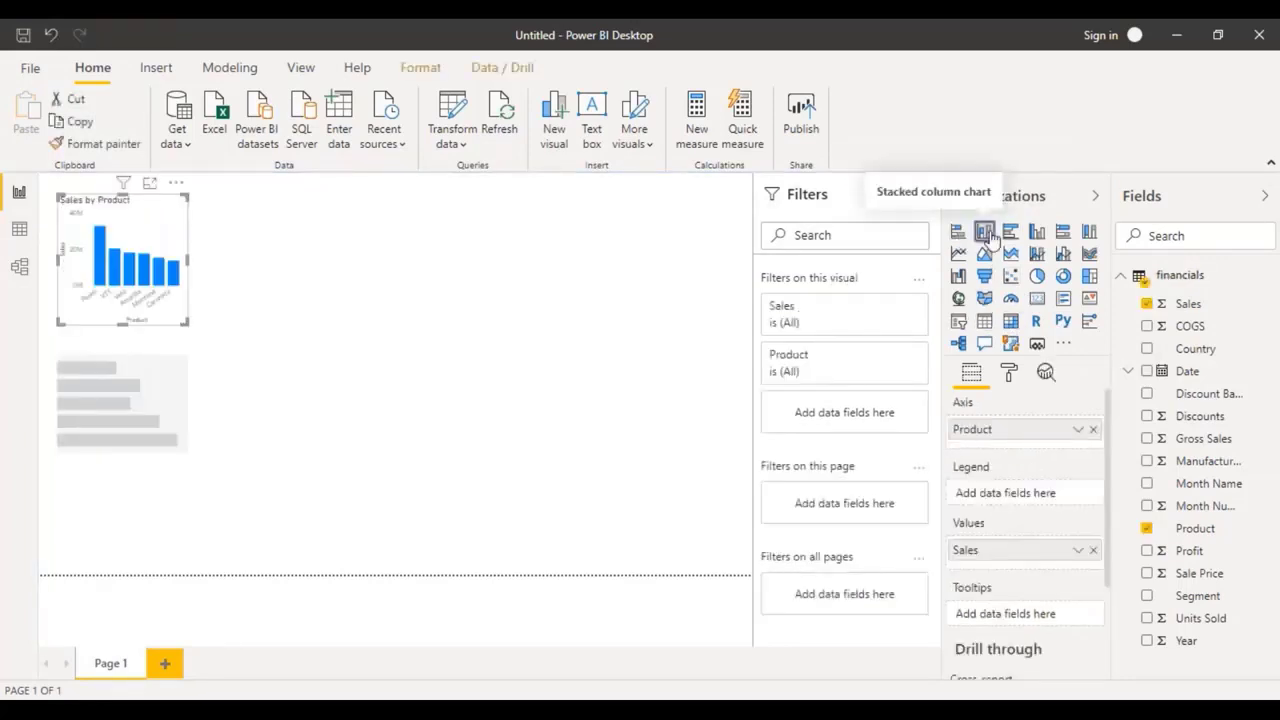
click(147, 426)
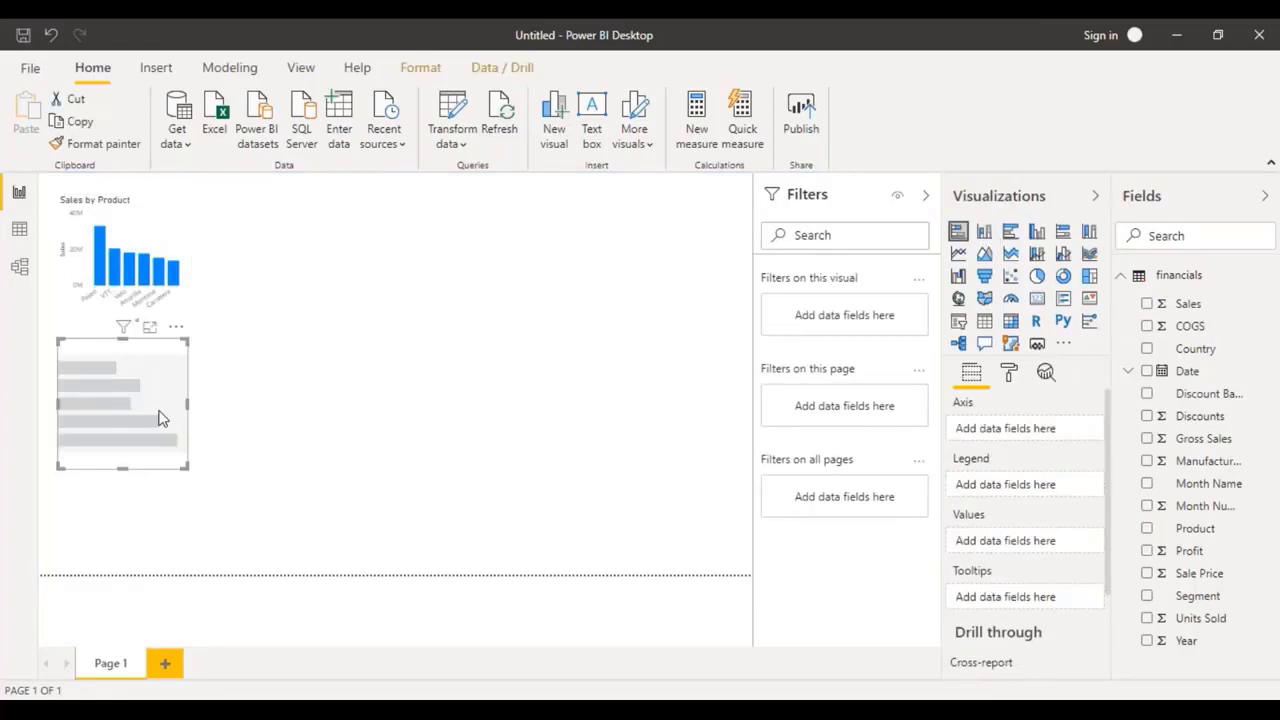
key(Delete)
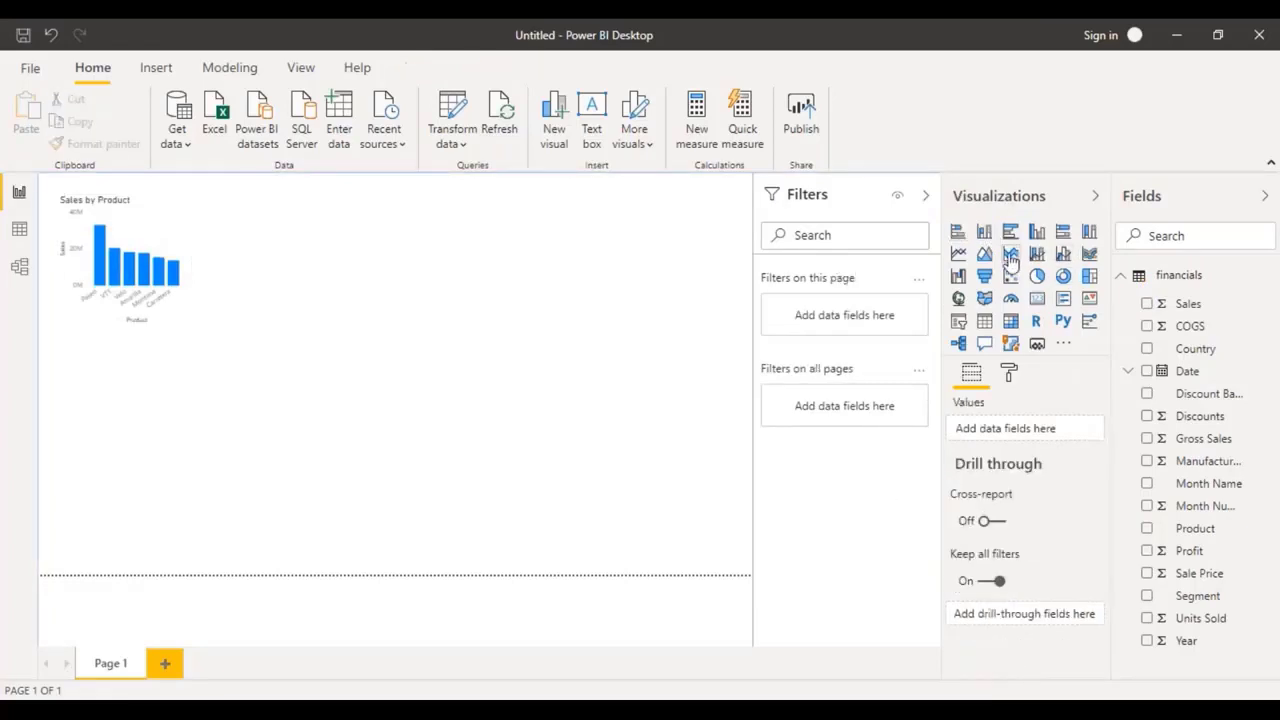
Enlarge the Sales by Product column chart to fill about the left half of the report page, and deselect it
click(168, 230)
drag(186, 324, 420, 551)
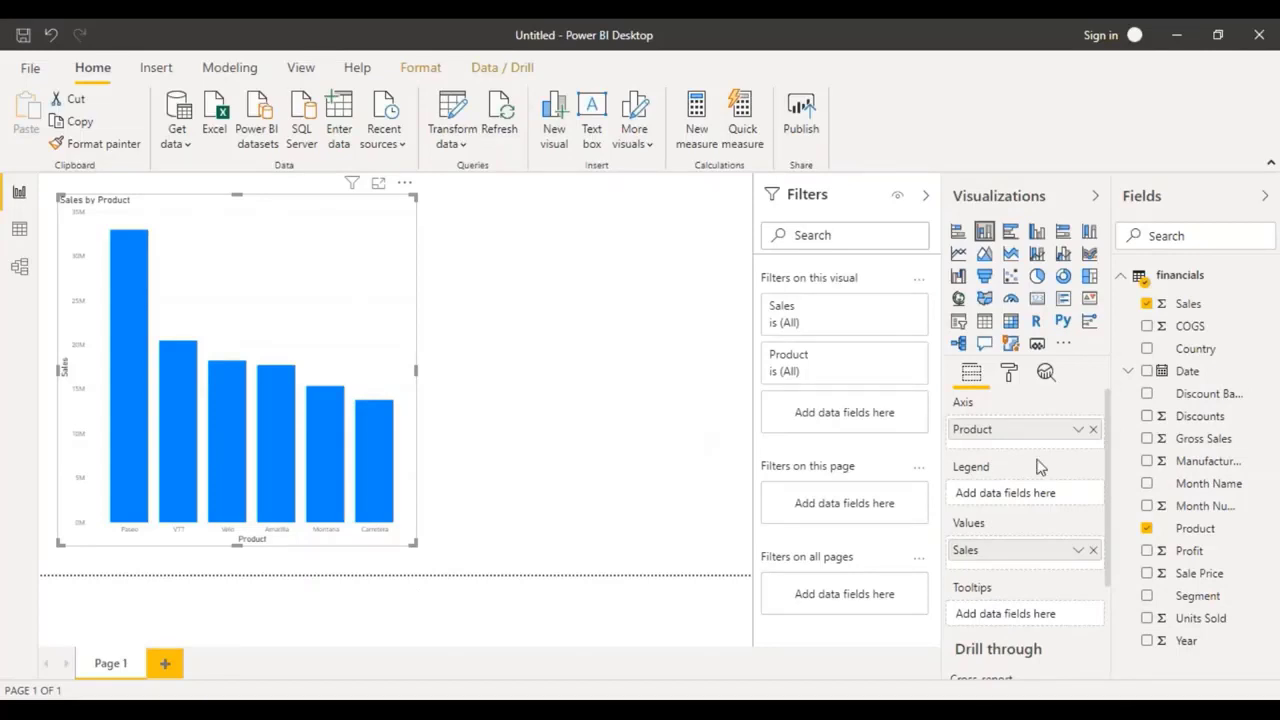
key(Escape)
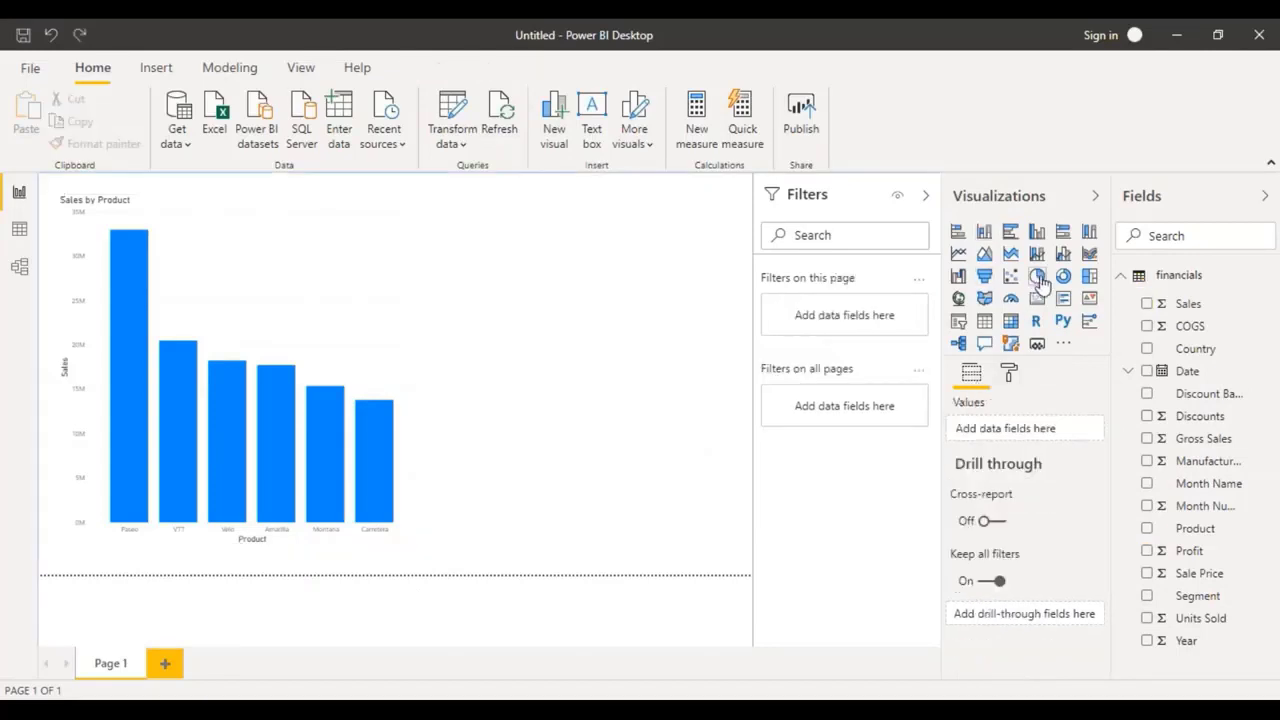
Add a pie chart beside the column chart showing Profit as values and Segment as legend
click(1040, 280)
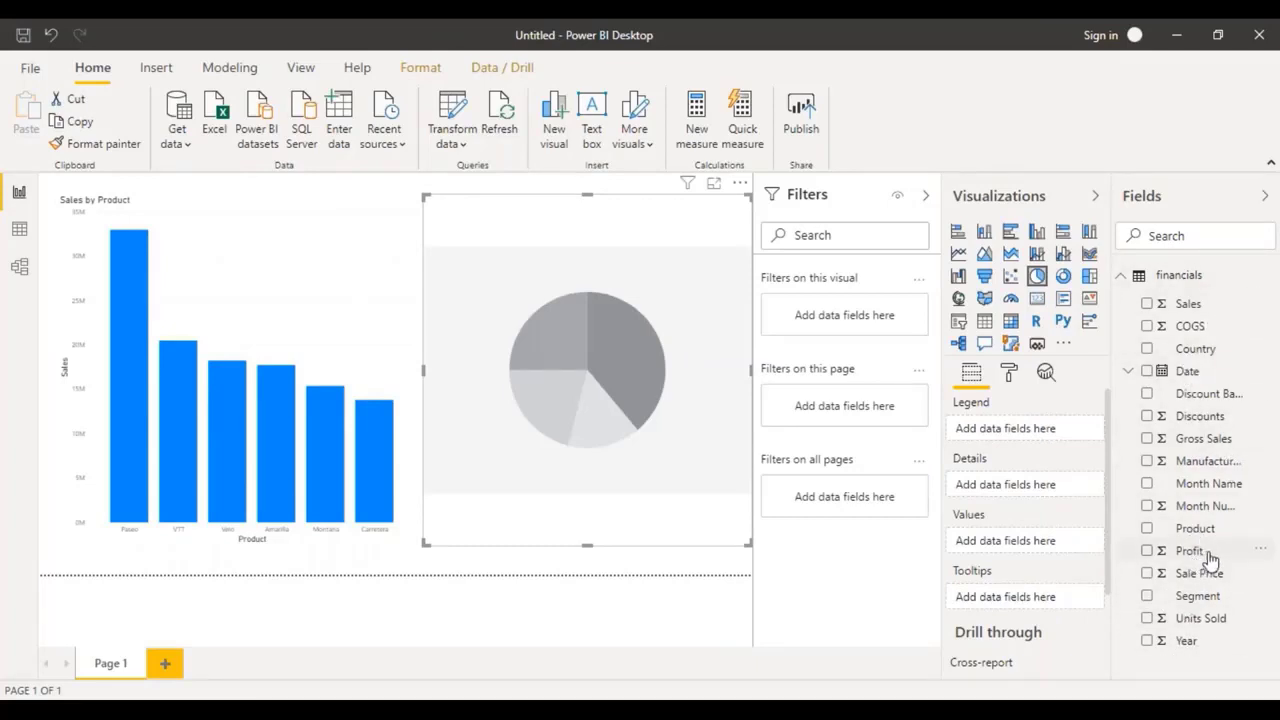
drag(1163, 562, 560, 360)
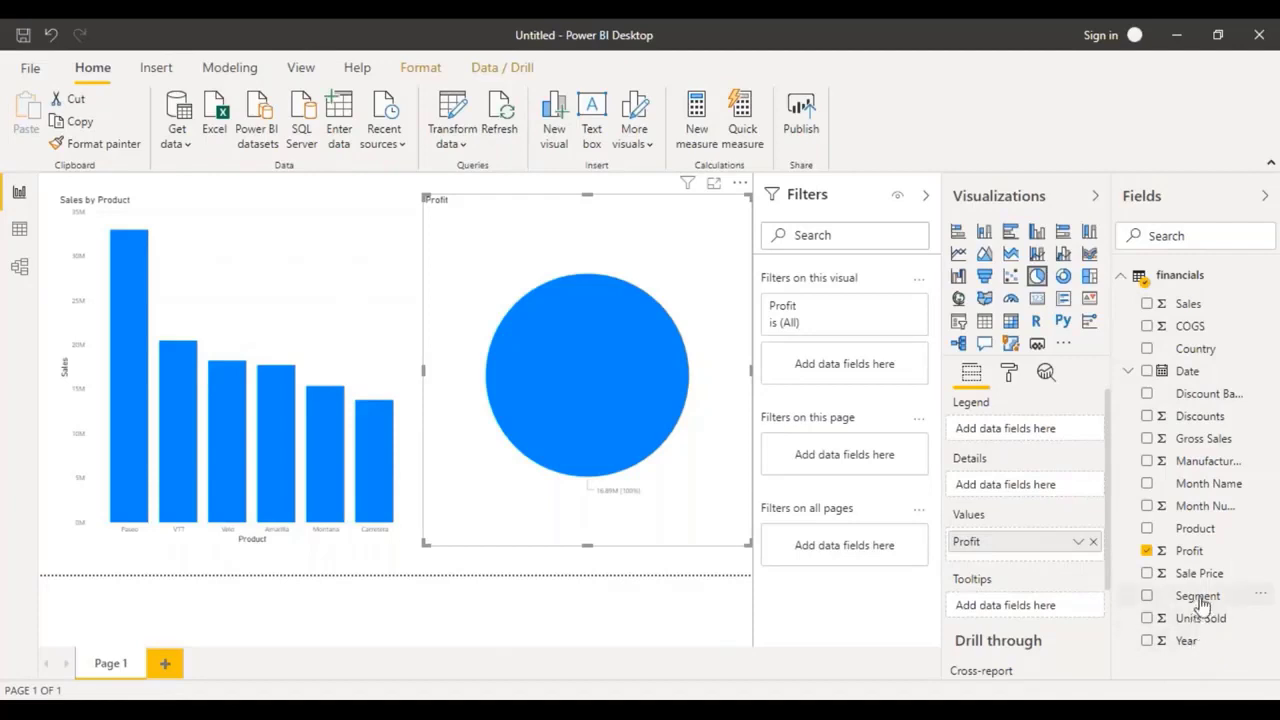
drag(1200, 605, 600, 420)
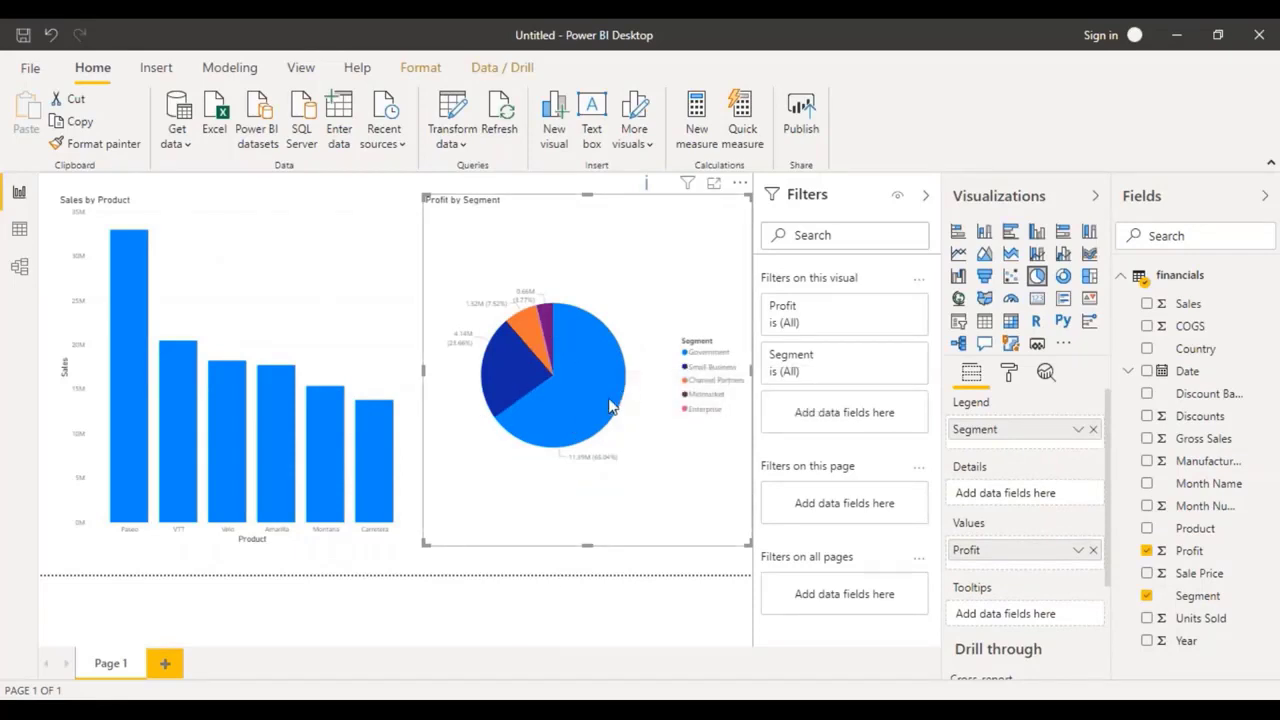
mouse_move(582, 402)
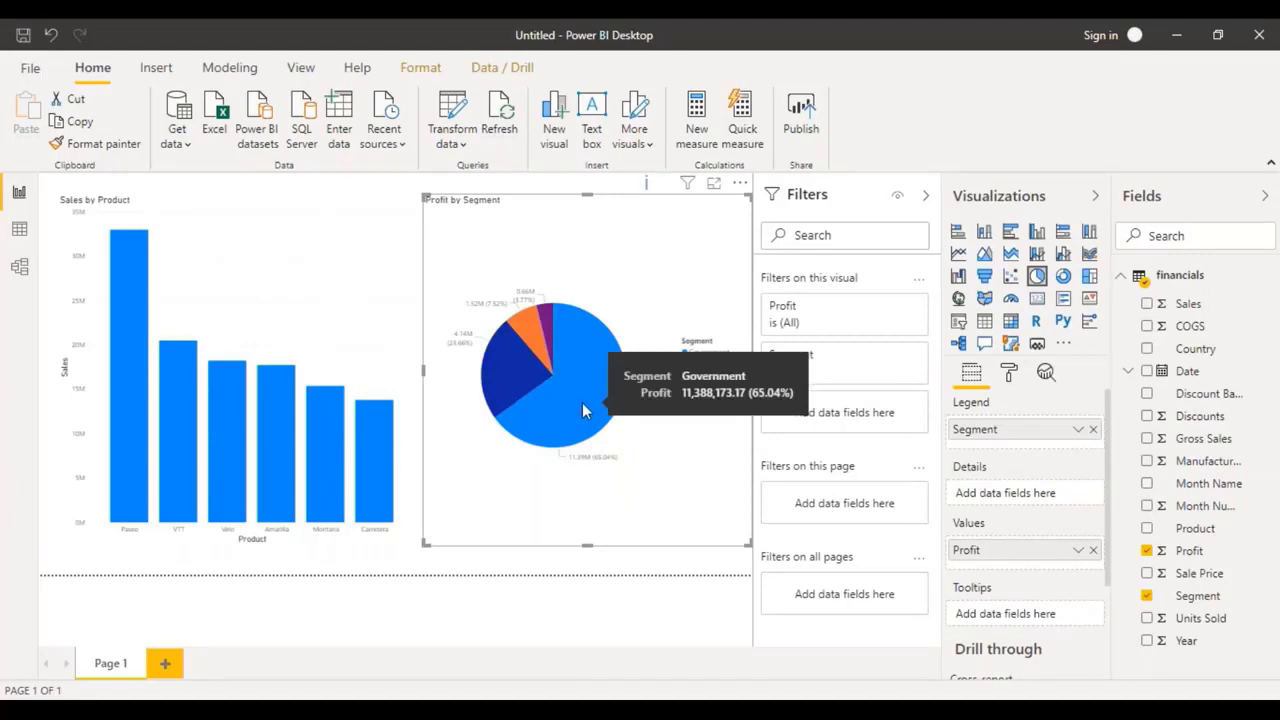
mouse_move(500, 376)
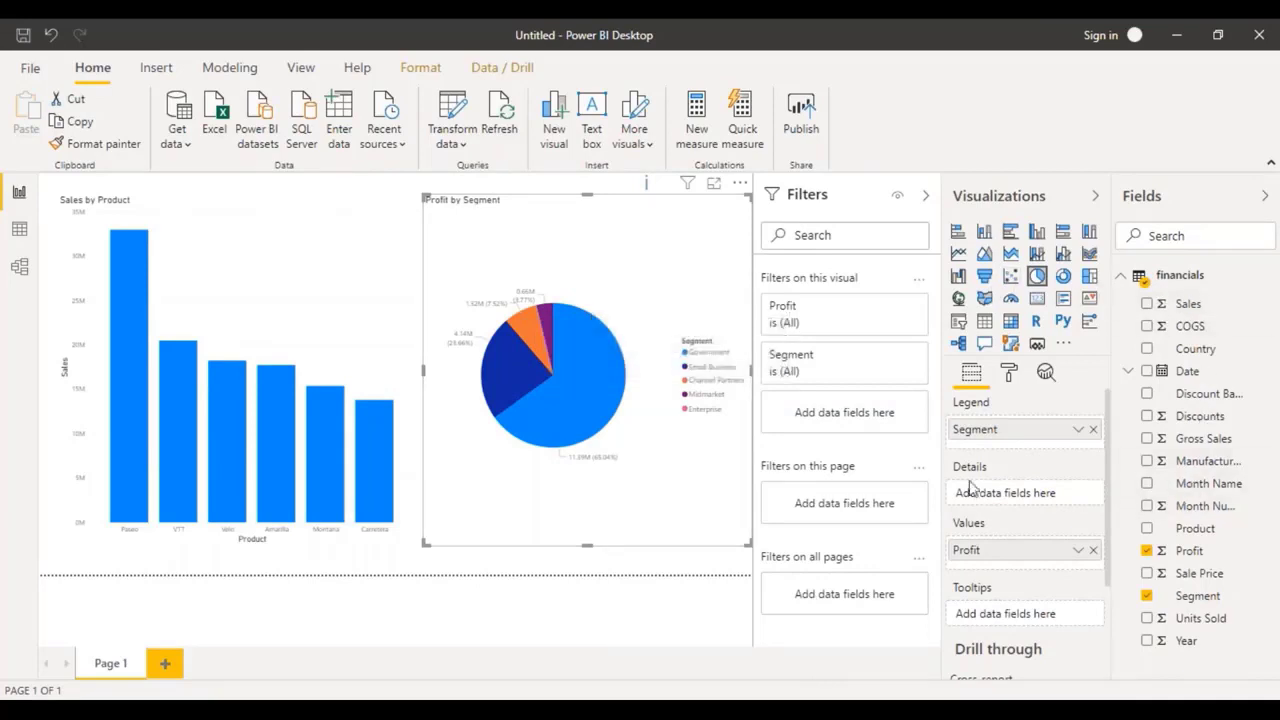
Add a second page to the report and return to Page 1
drag(797, 436, 390, 440)
click(165, 668)
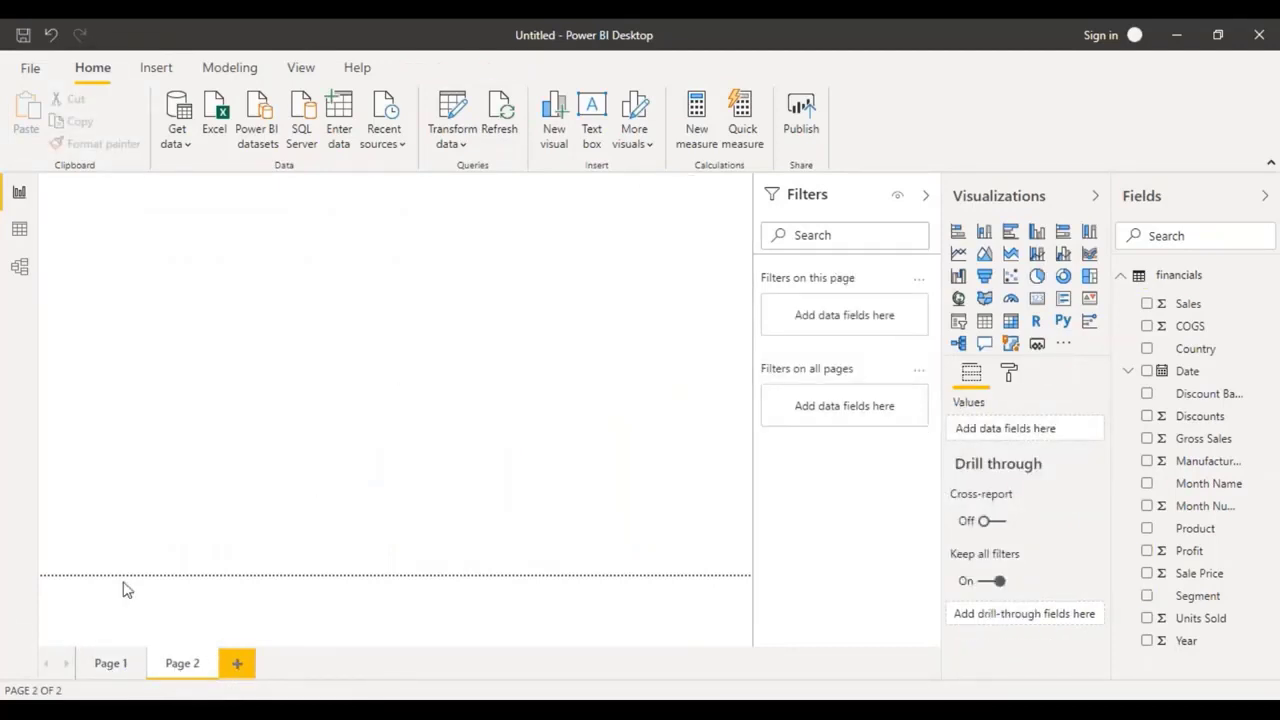
click(110, 665)
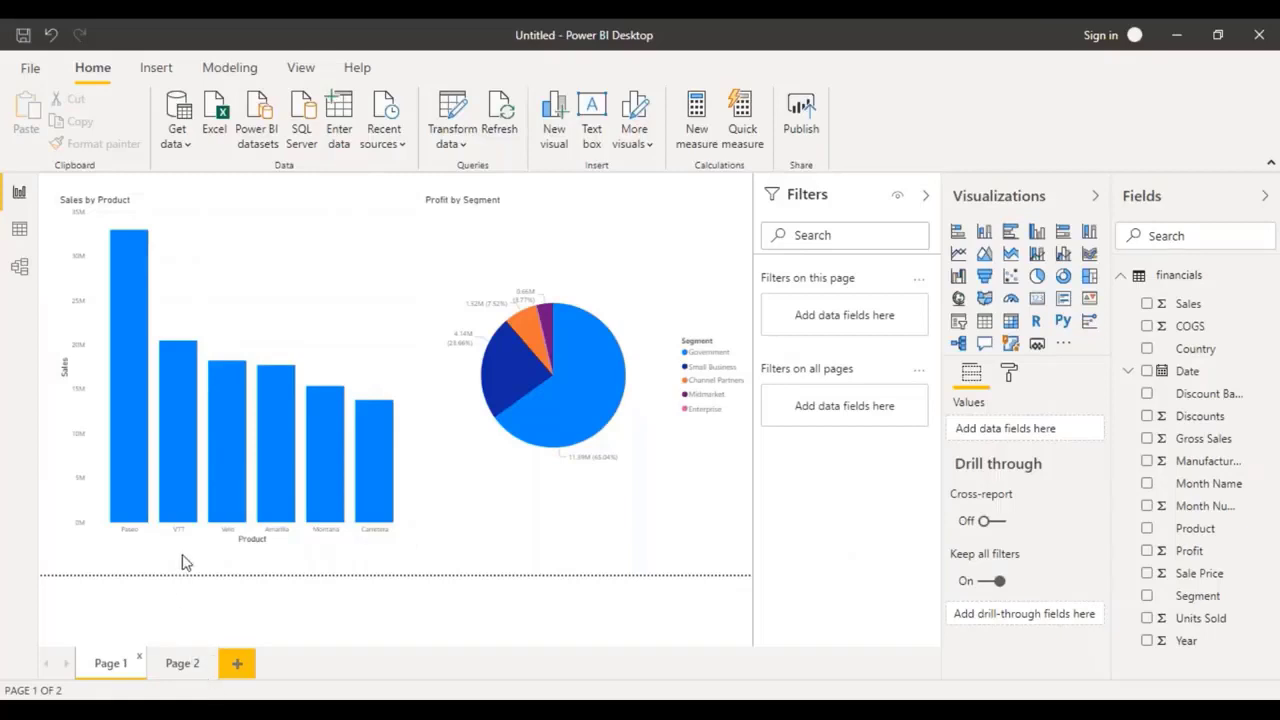
Cross-highlight the Profit by Segment pie by the Velo column of Sales by Product, and clear the highlight
mouse_move(231, 486)
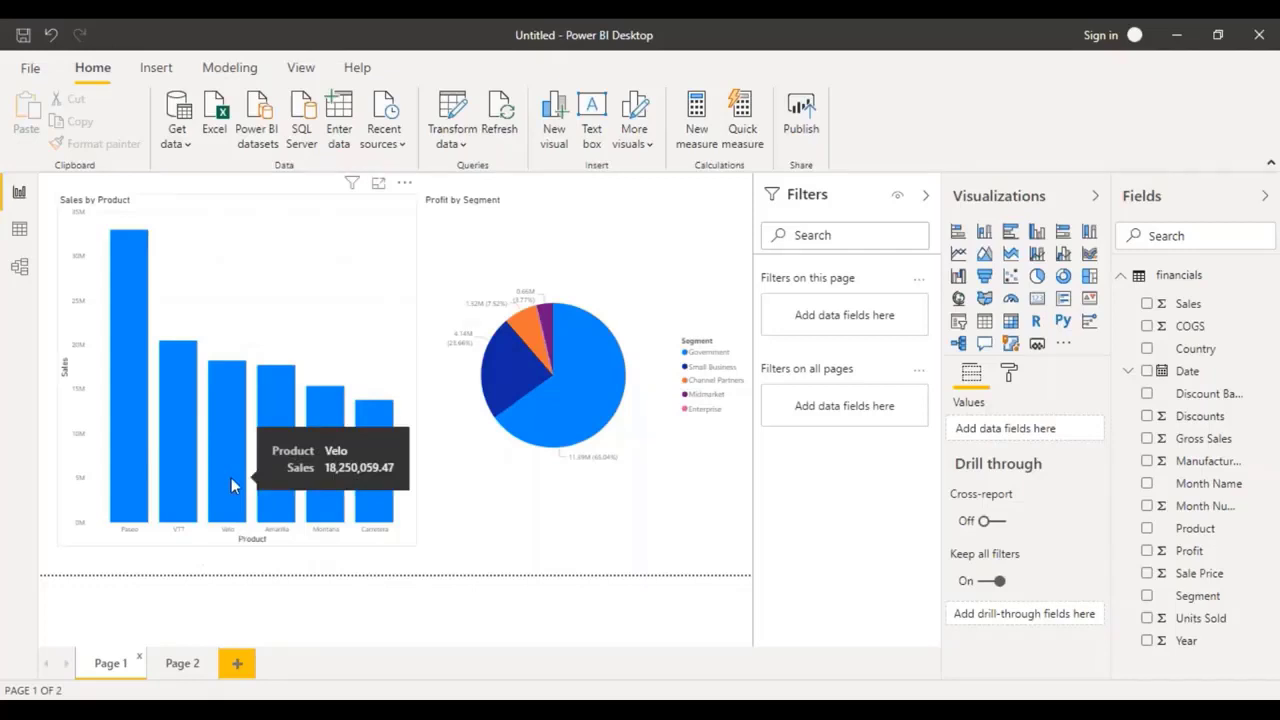
click(231, 478)
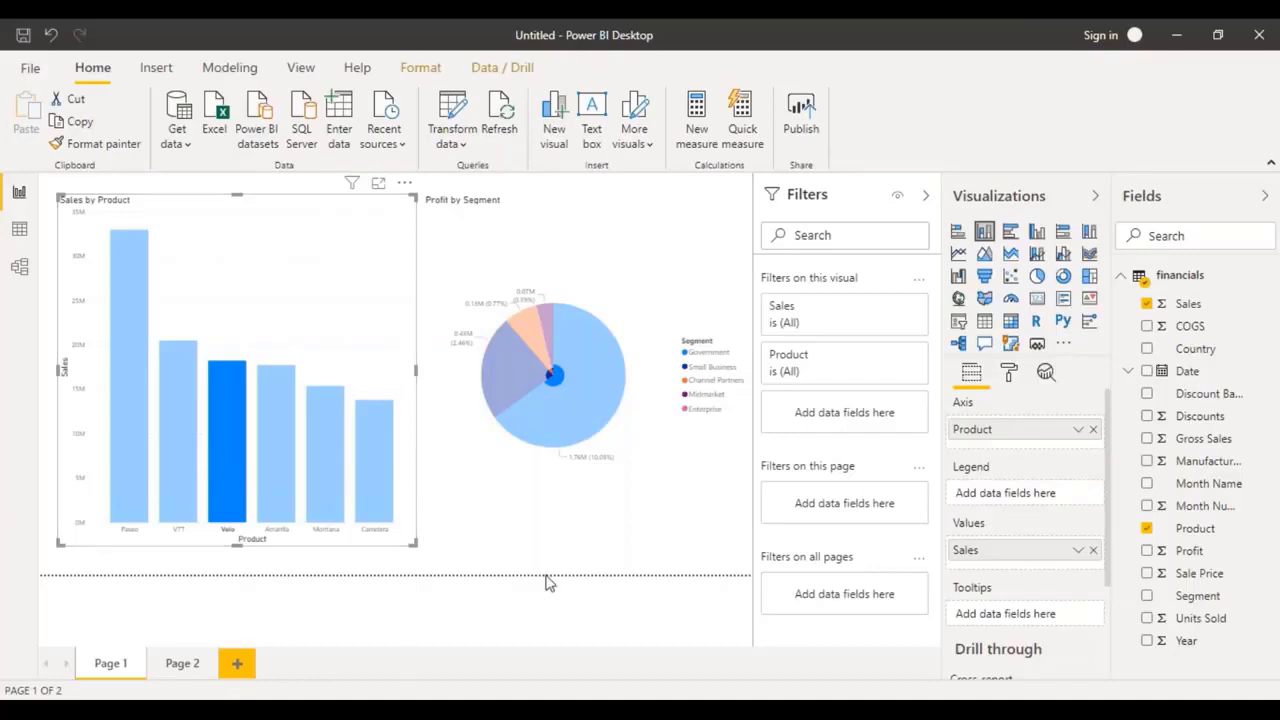
mouse_move(557, 387)
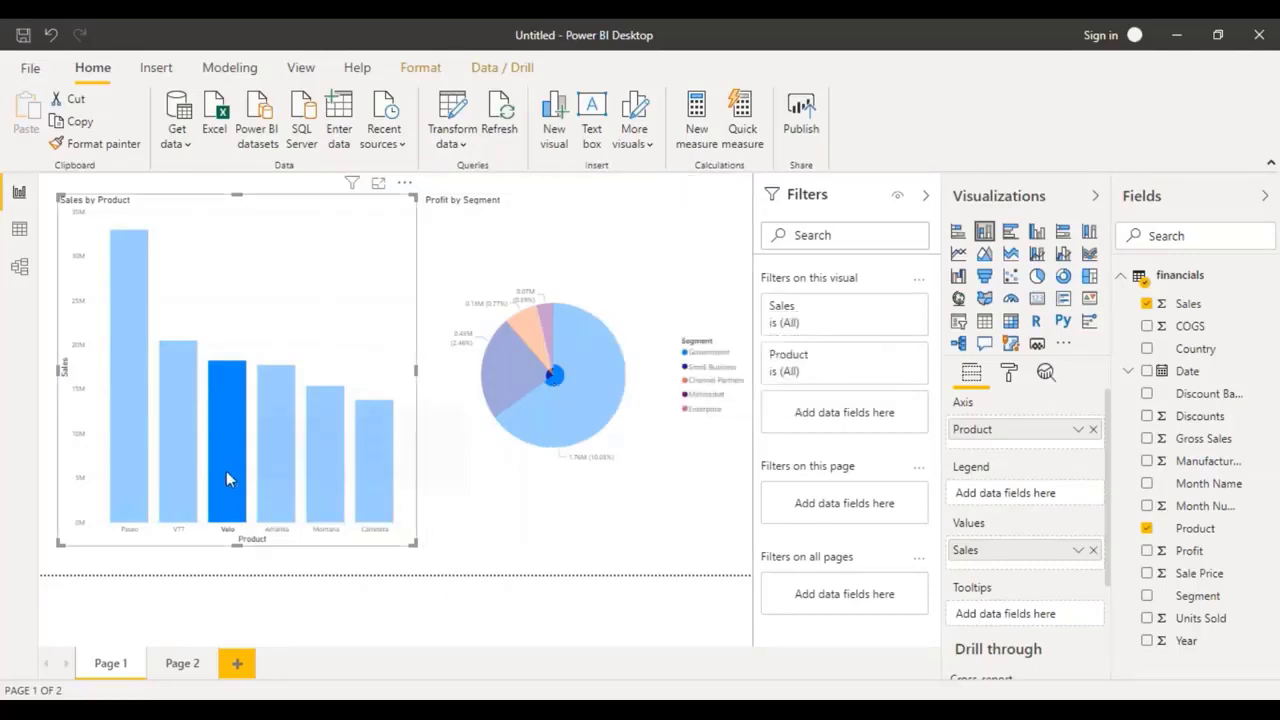
mouse_move(228, 478)
click(411, 566)
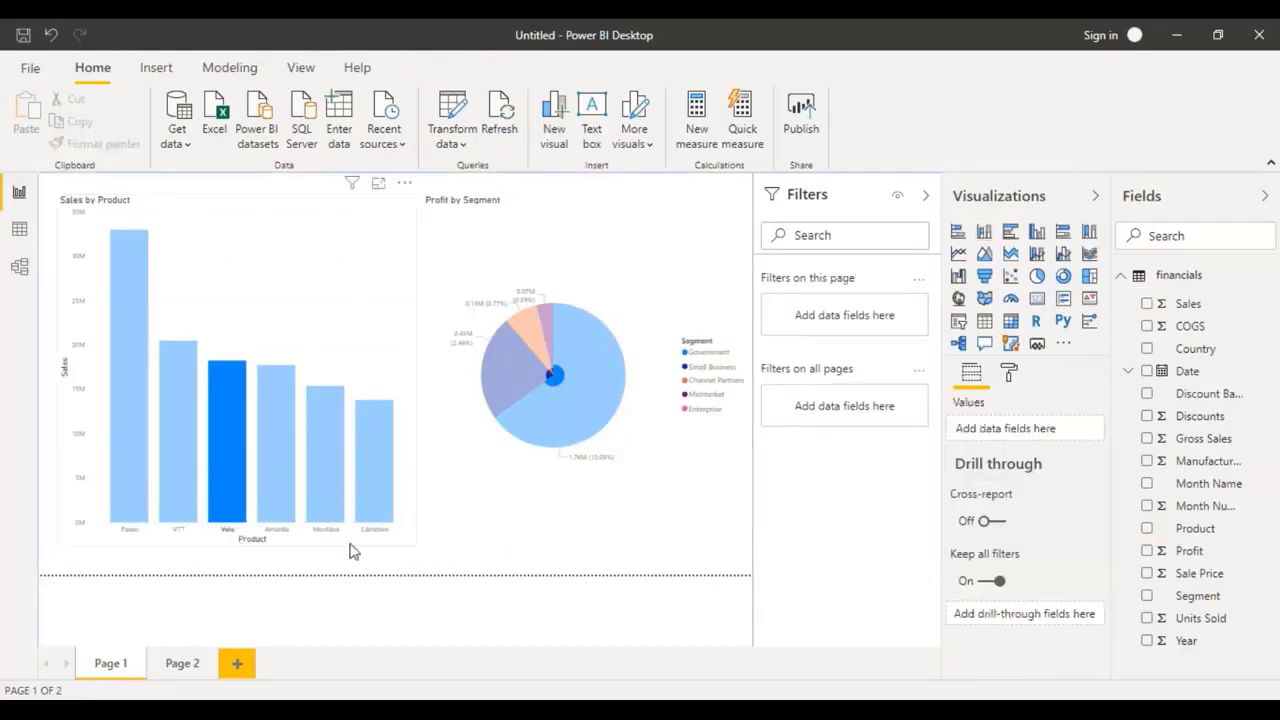
click(337, 307)
Cross-highlight the Sales by Product columns by the Government slice of the Profit by Segment pie
mouse_move(516, 395)
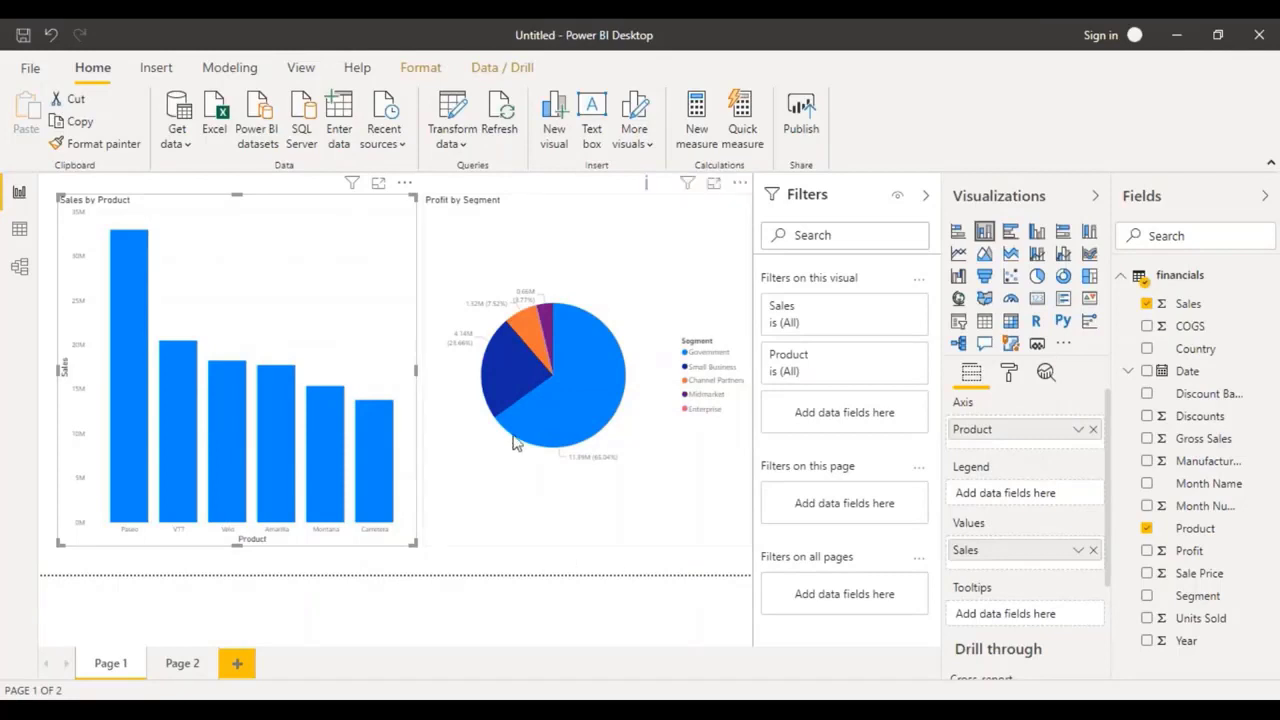
mouse_move(580, 404)
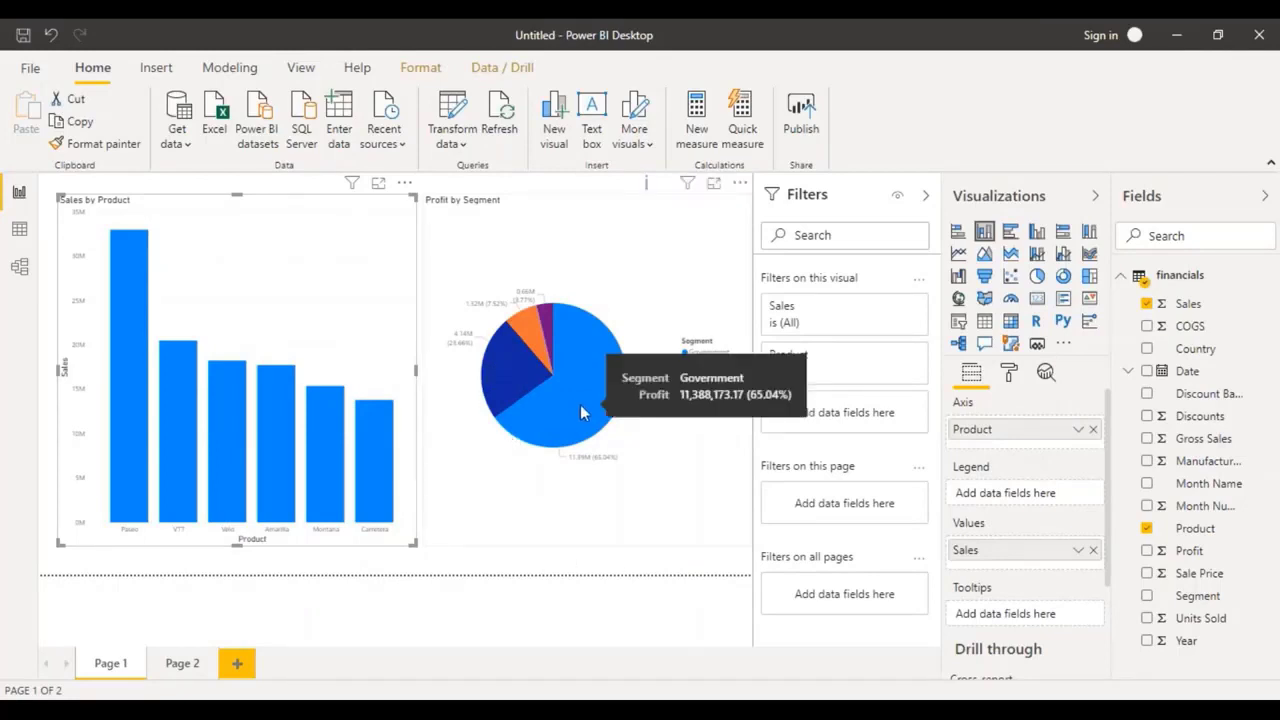
click(580, 404)
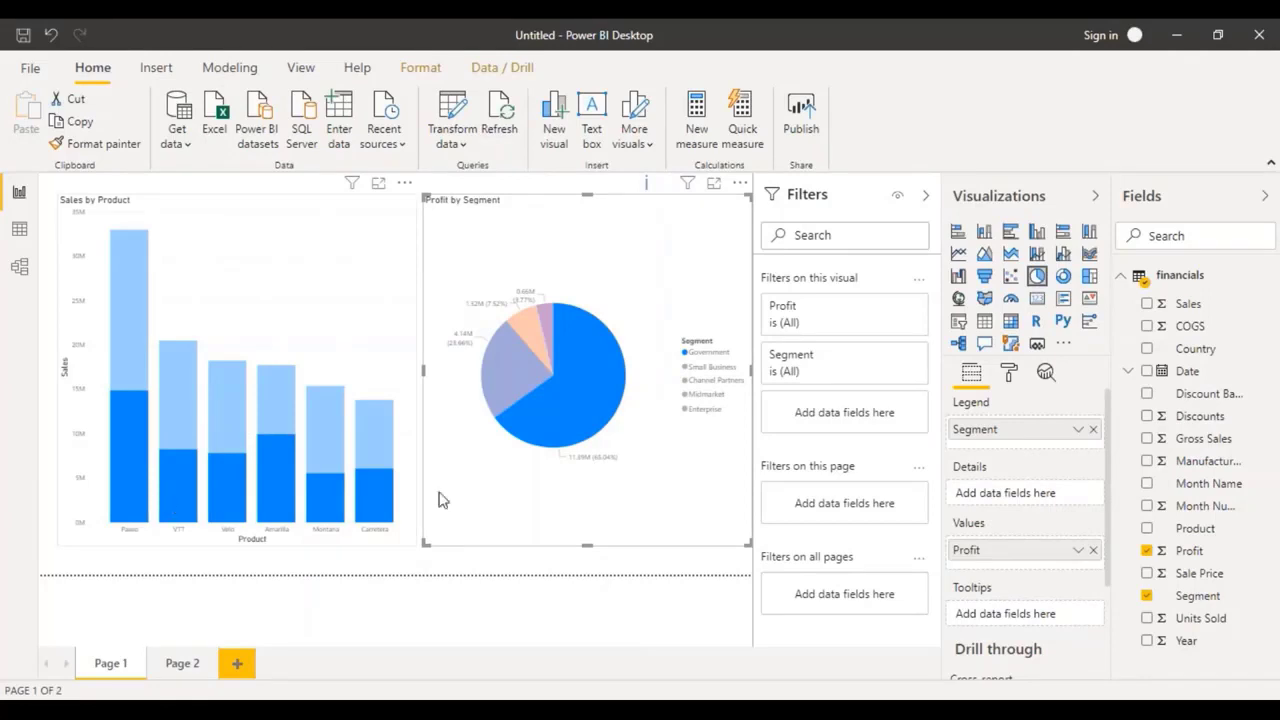
mouse_move(138, 500)
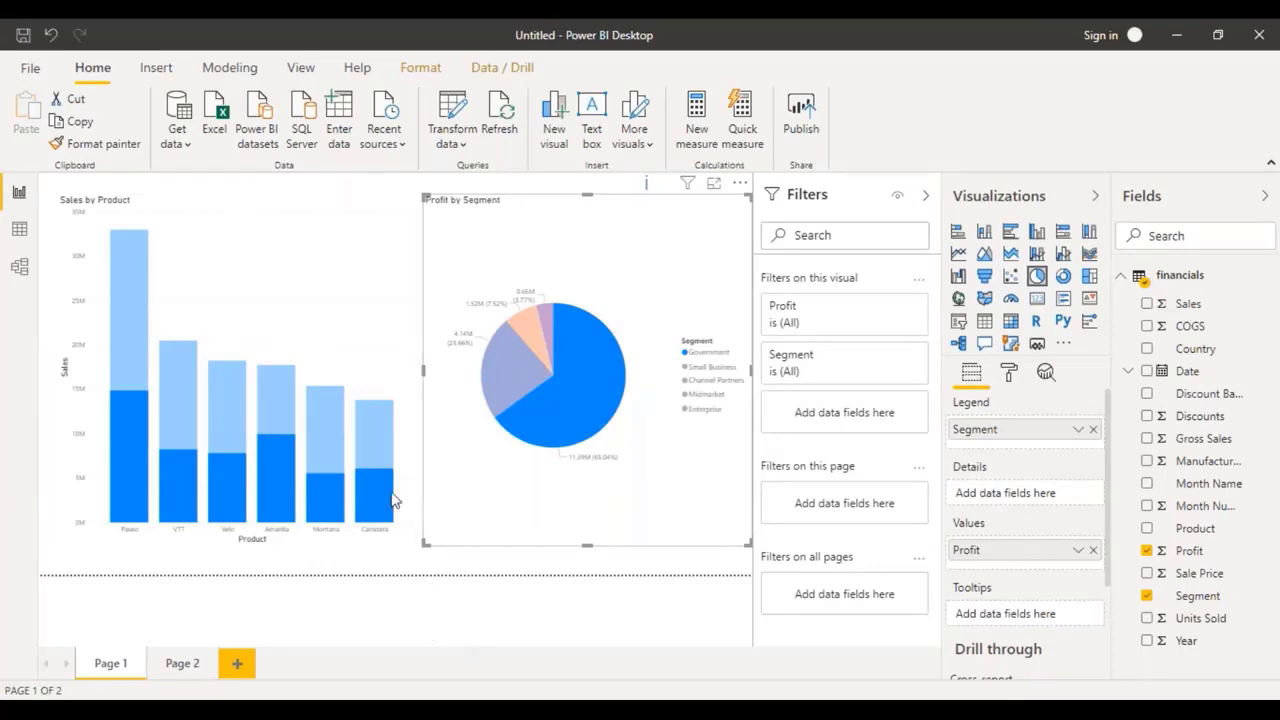
Start publishing the report
click(806, 121)
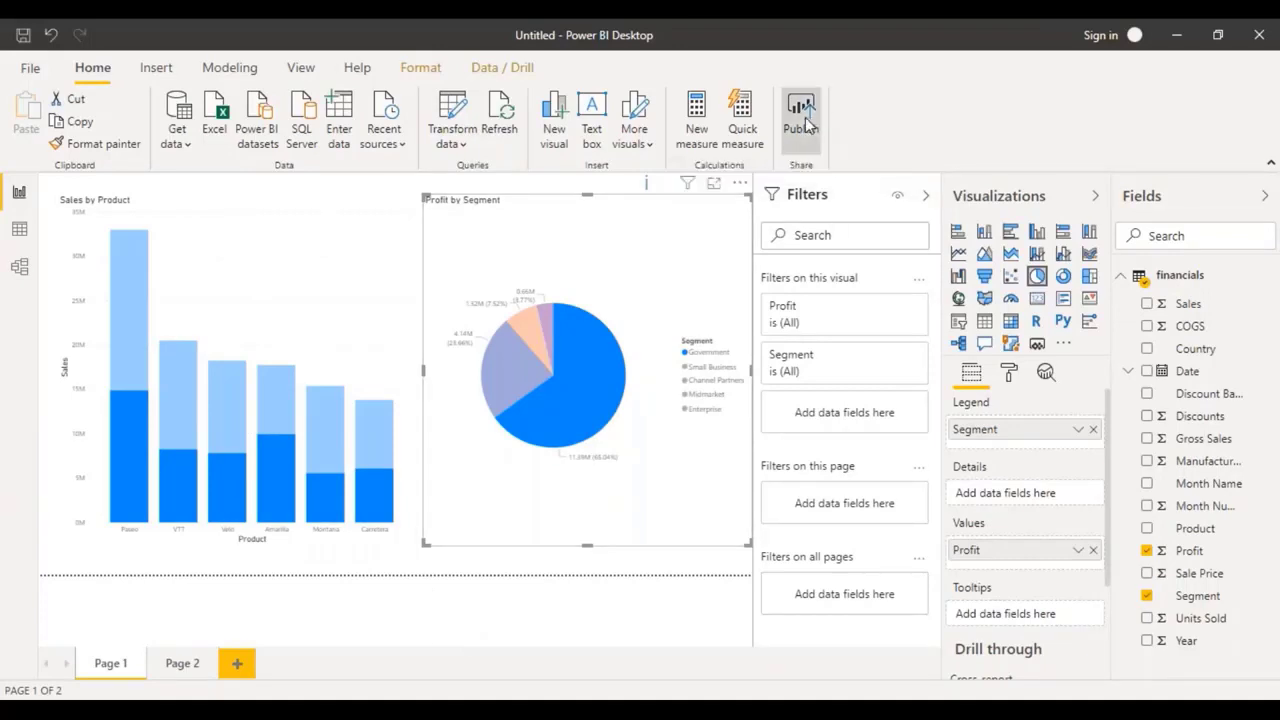